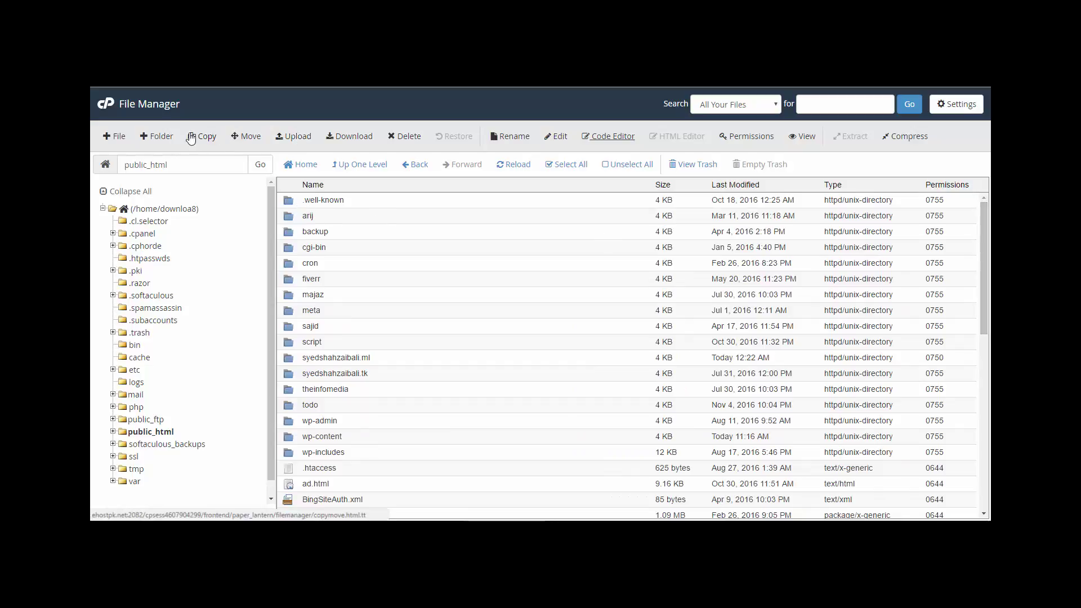
Step: Try to create a folder named backup in public_html
{"action": "left_click", "coordinate": [167, 140]}
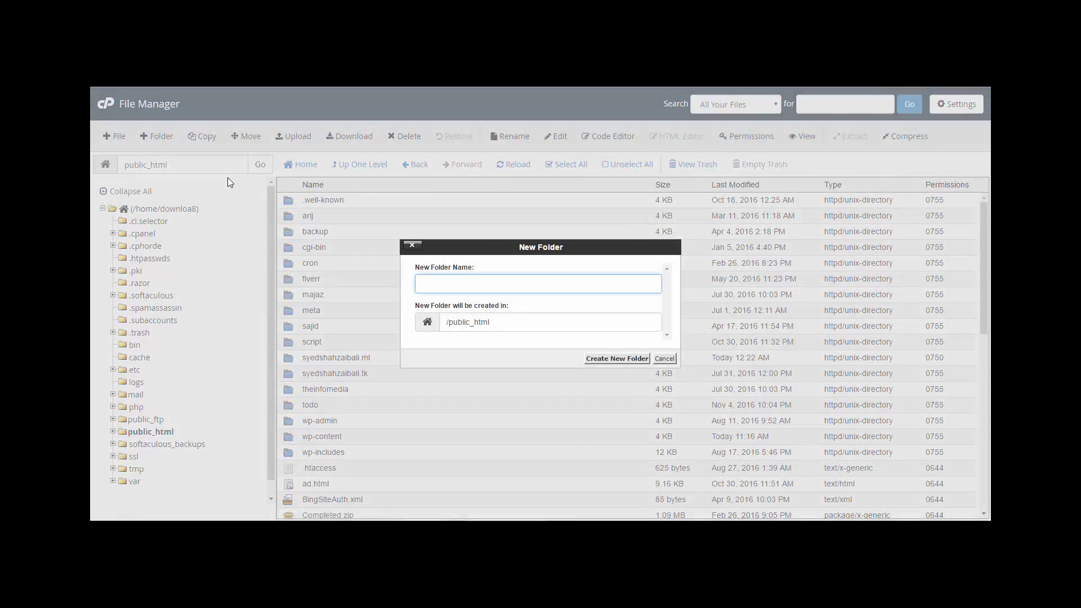
{"action": "type", "text": "backup"}
{"action": "key", "text": "Return"}
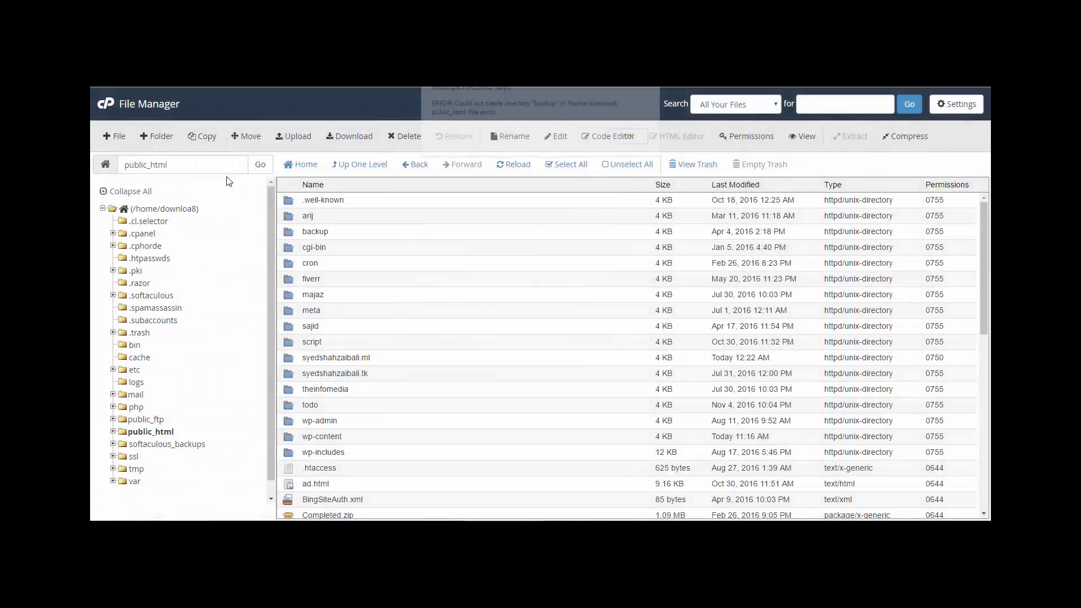
{"action": "left_click", "coordinate": [628, 138]}
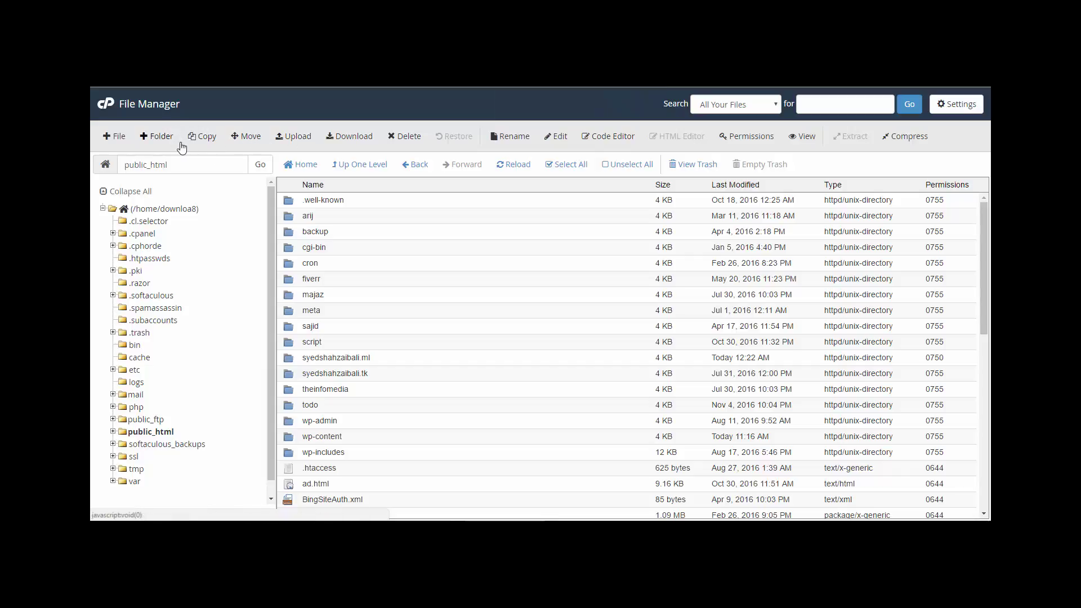
Step: Create a folder named olds in public_html
{"action": "left_click", "coordinate": [158, 137]}
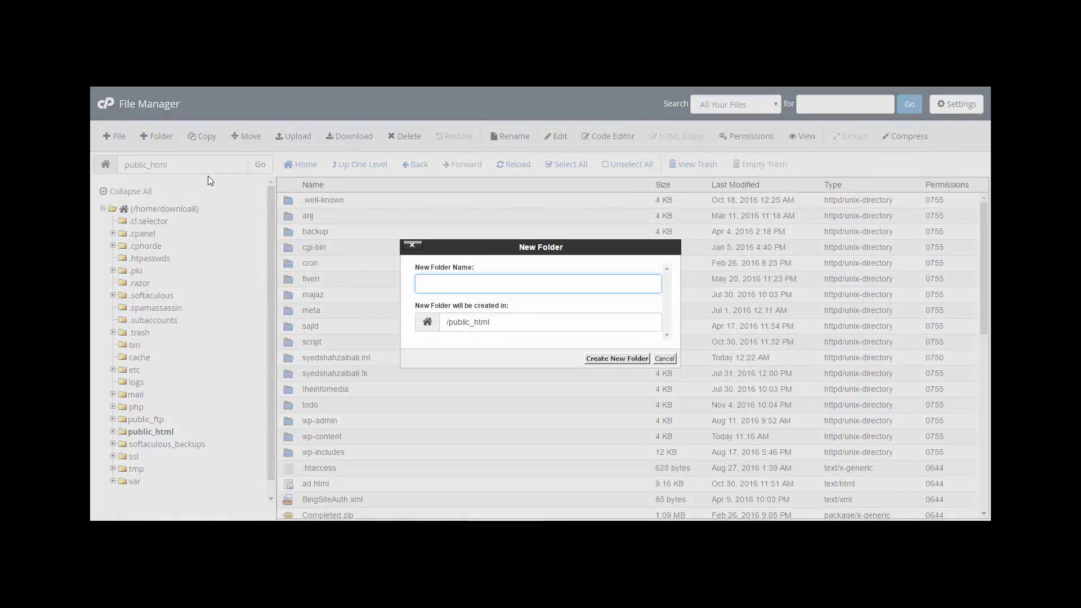
{"action": "type", "text": "olds"}
{"action": "key", "text": "Return"}
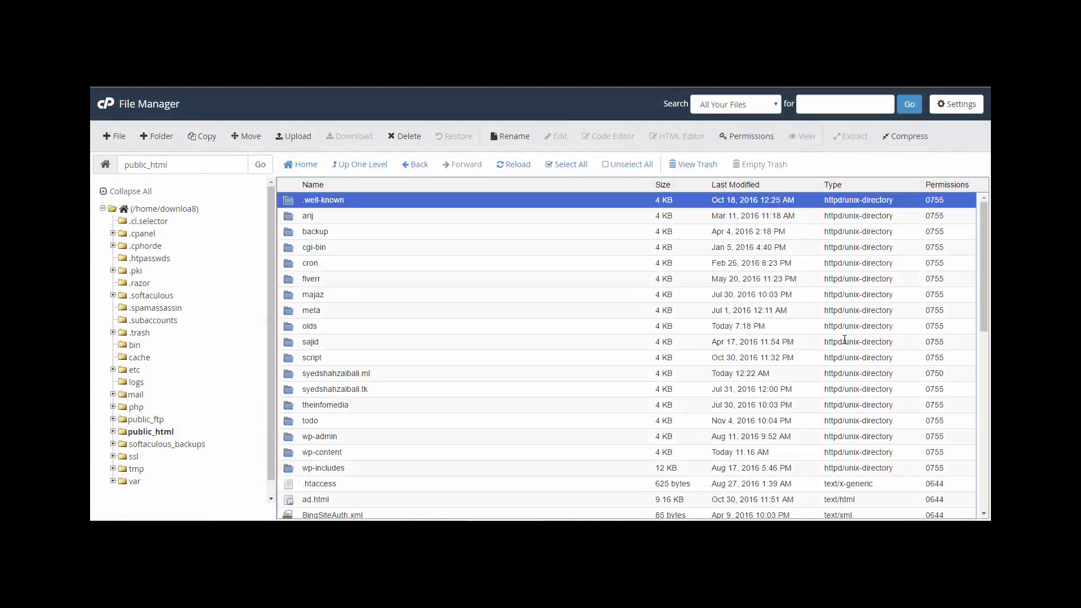
Step: Move every file and folder in public_html except olds into the olds folder
{"action": "scroll", "coordinate": [982, 314], "scroll_direction": "down", "scroll_amount": 8}
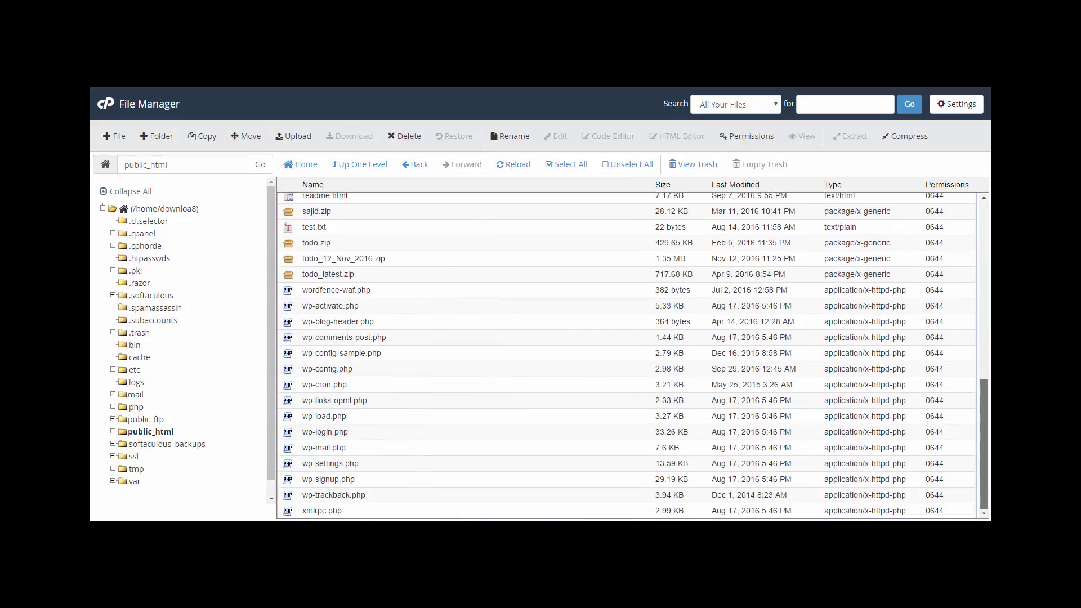
{"action": "left_click", "coordinate": [291, 508], "text": "shift"}
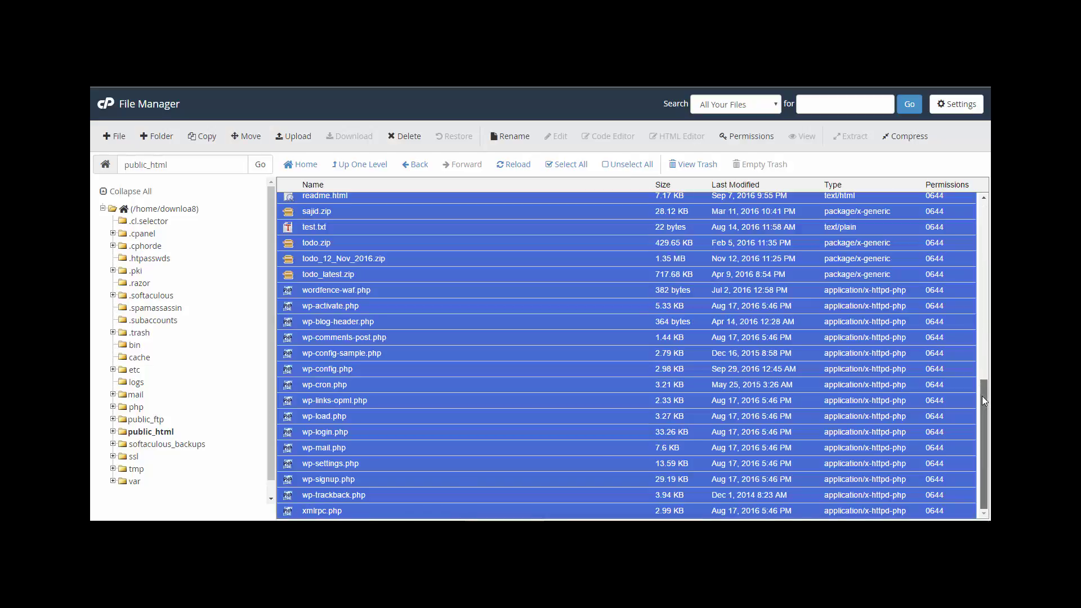
{"action": "left_click_drag", "start_coordinate": [982, 396], "coordinate": [984, 212]}
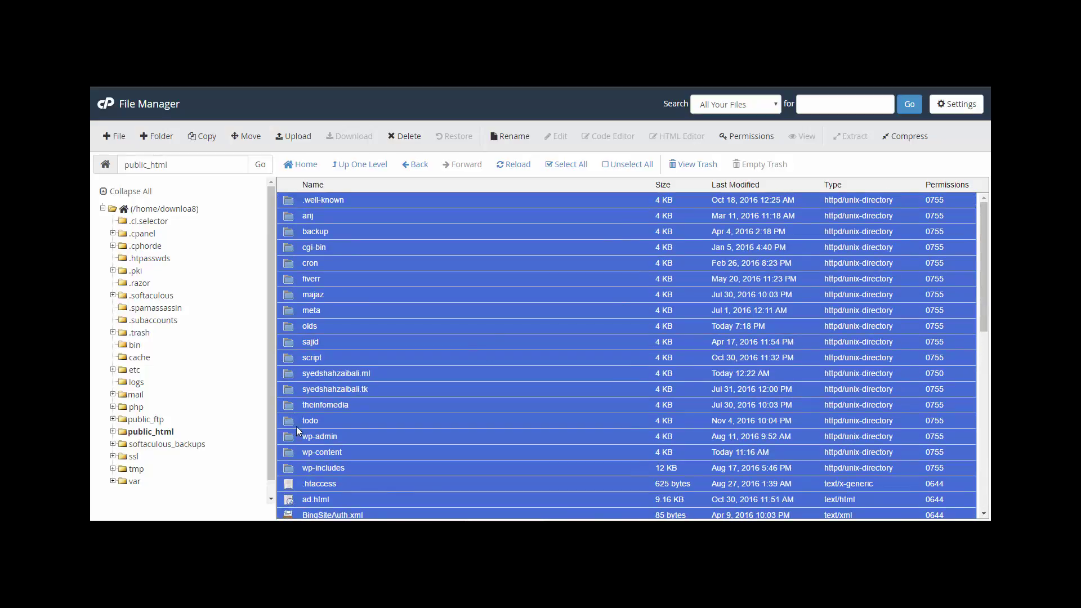
{"action": "left_click_drag", "start_coordinate": [291, 326], "coordinate": [288, 324]}
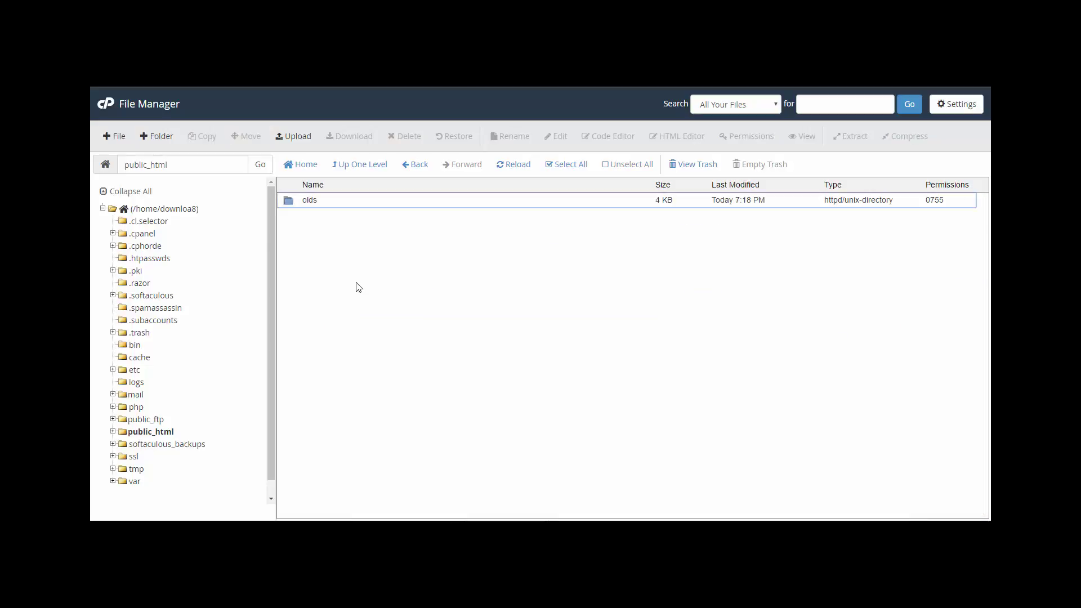
Step: Check the moved files inside the olds folder and return to public_html
{"action": "double_click", "coordinate": [288, 201]}
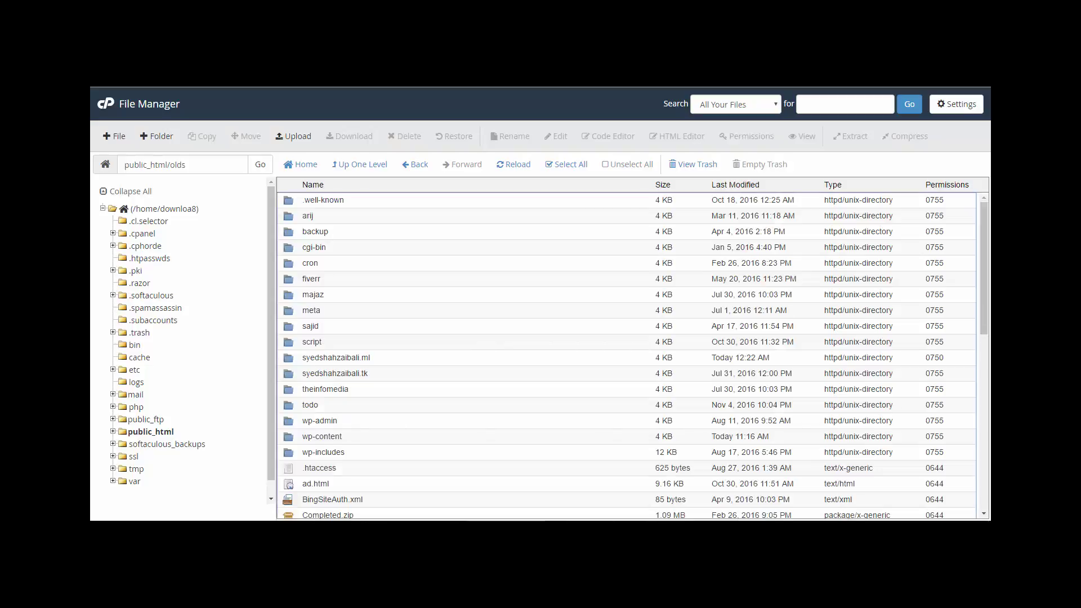
{"action": "mouse_move", "coordinate": [986, 312]}
{"action": "left_mouse_down"}
{"action": "mouse_move", "coordinate": [986, 402]}
{"action": "mouse_move", "coordinate": [987, 310]}
{"action": "left_mouse_up"}
{"action": "left_click", "coordinate": [359, 164]}
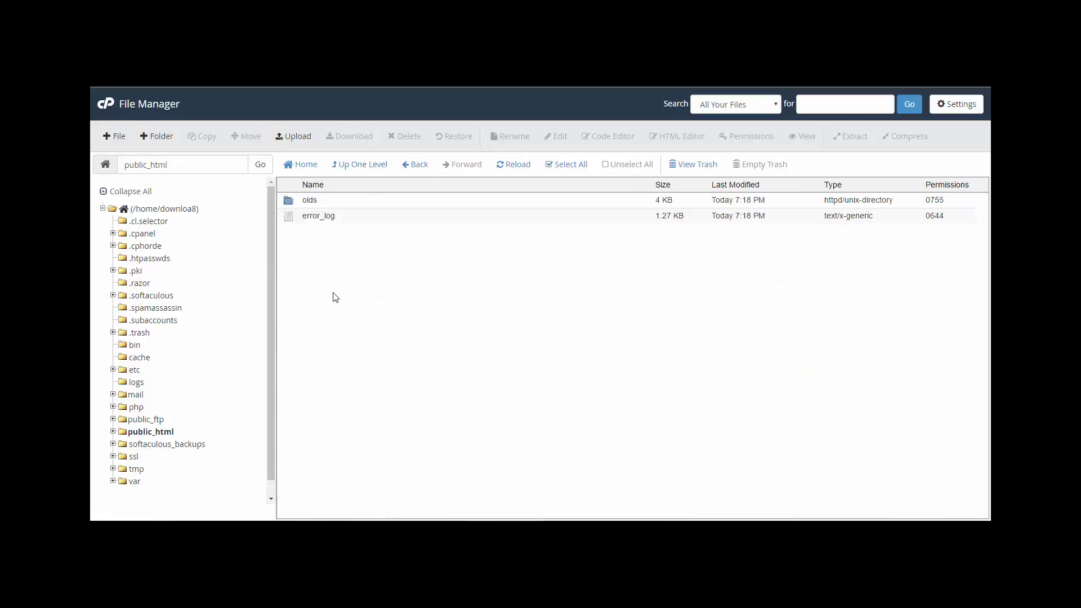
Step: Upload wordpress-4.6.1.zip from Downloads to public_html with overwriting of existing files enabled, and go back to the folder
{"action": "left_click", "coordinate": [302, 216]}
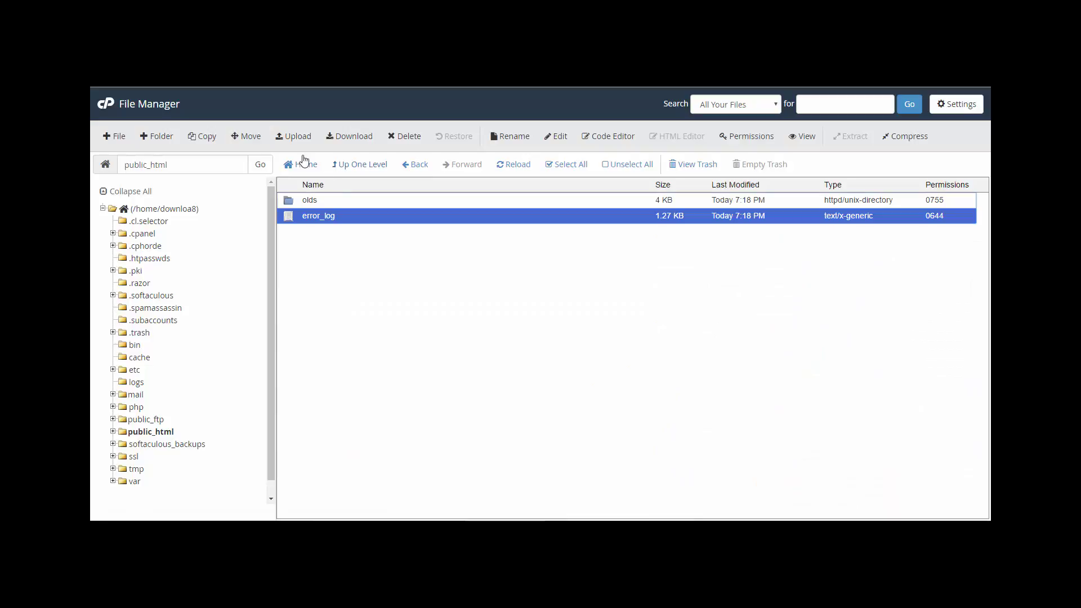
{"action": "left_click", "coordinate": [285, 136]}
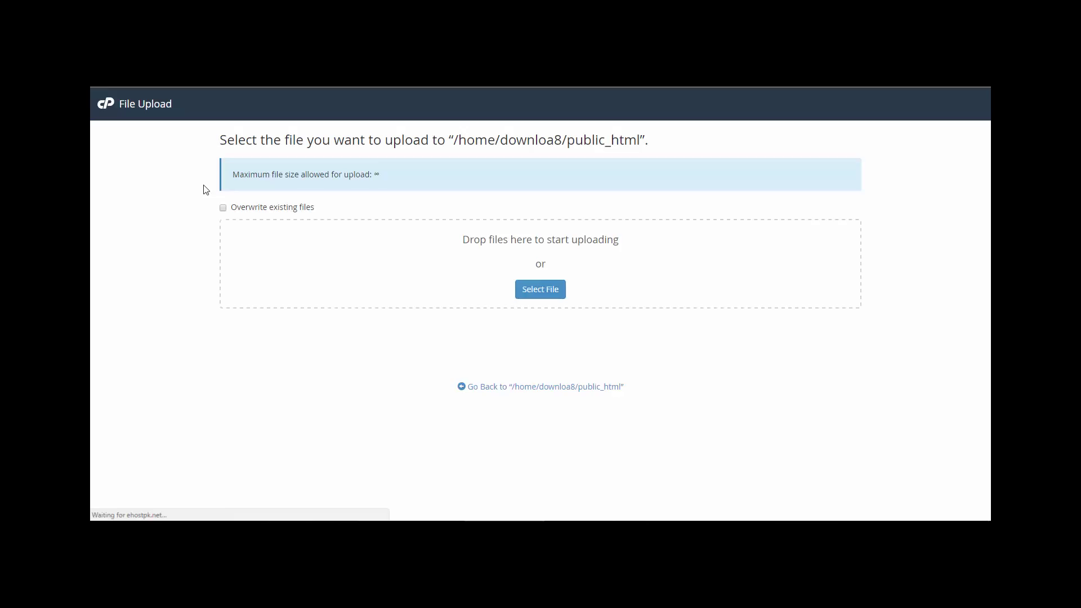
{"action": "left_click", "coordinate": [241, 208]}
{"action": "left_click", "coordinate": [539, 289]}
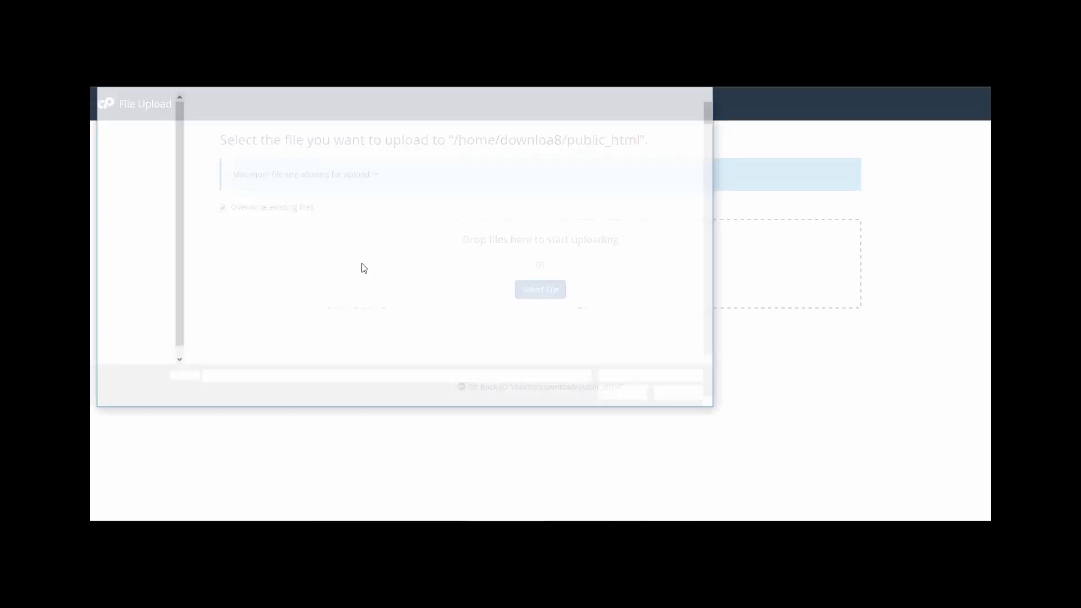
{"action": "left_click", "coordinate": [137, 150]}
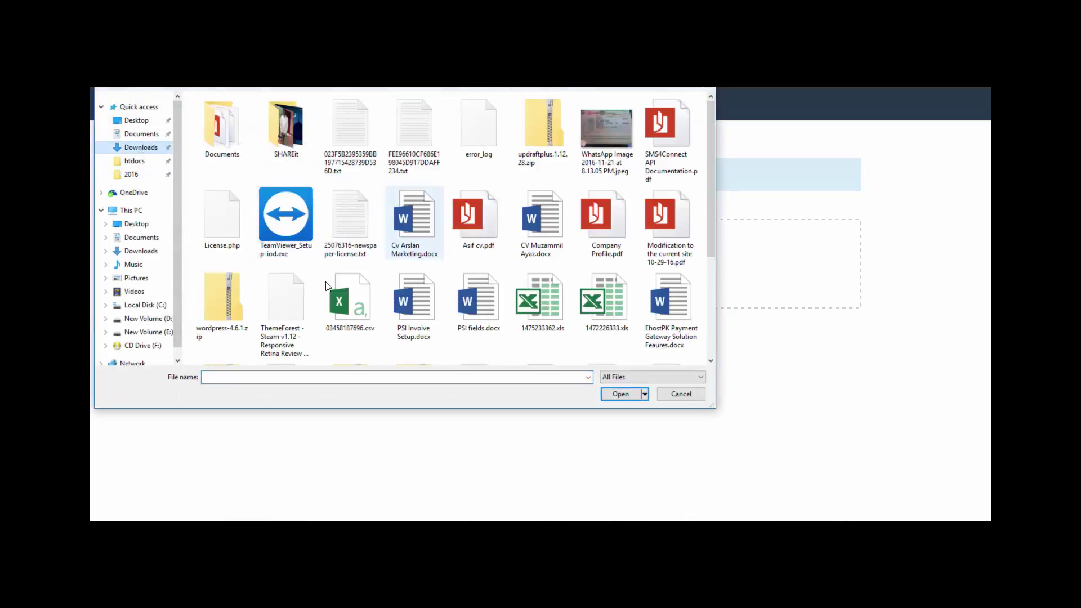
{"action": "double_click", "coordinate": [235, 309]}
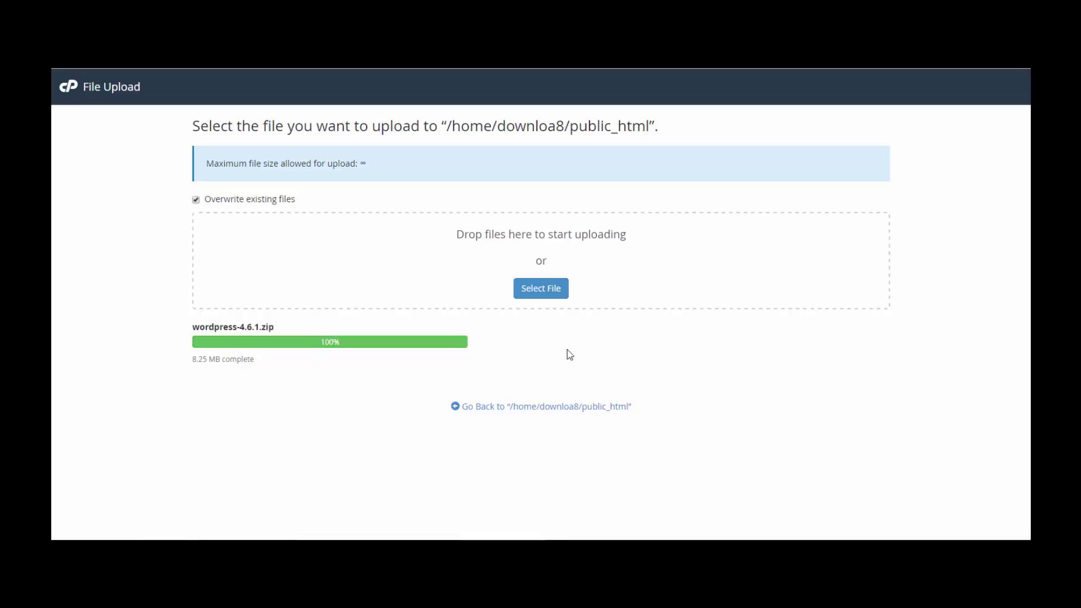
{"action": "left_click", "coordinate": [564, 405]}
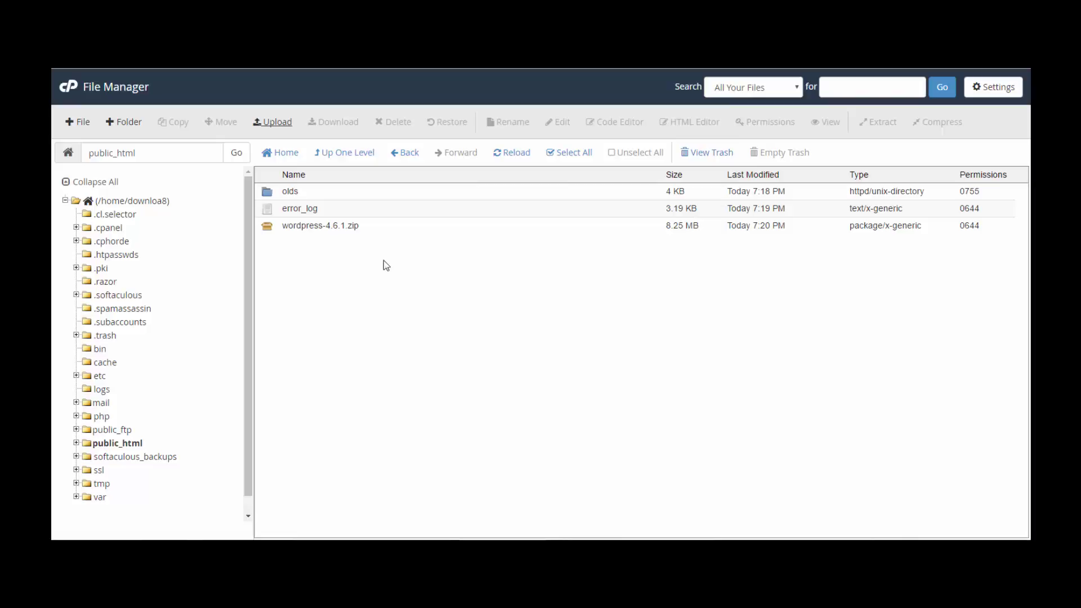
Step: Extract wordpress-4.6.1.zip into public_html and close the extraction results
{"action": "left_click", "coordinate": [363, 227]}
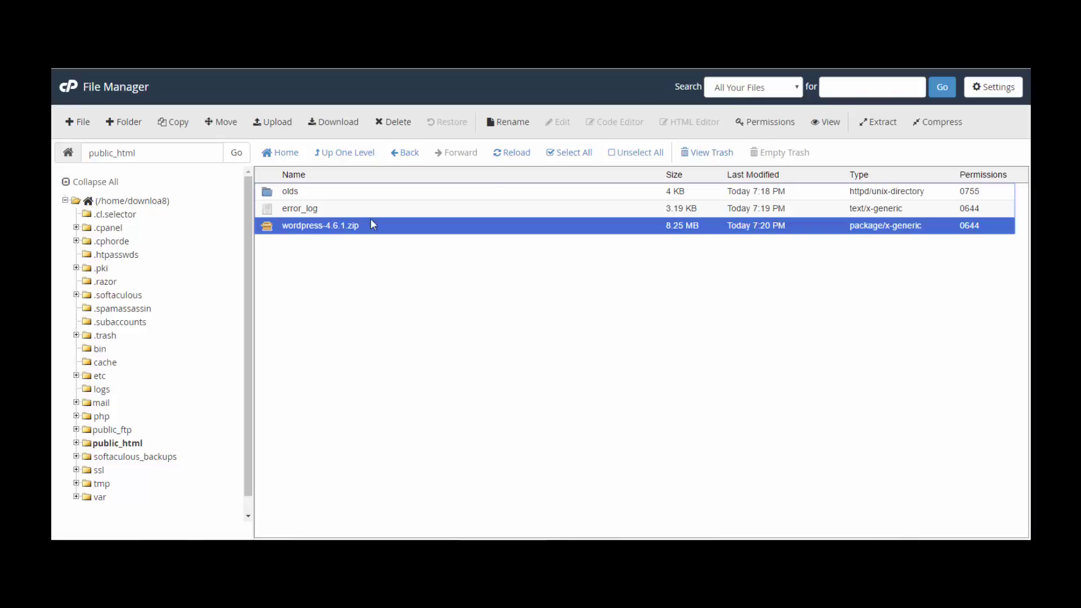
{"action": "left_click", "coordinate": [887, 124]}
{"action": "left_click", "coordinate": [625, 369]}
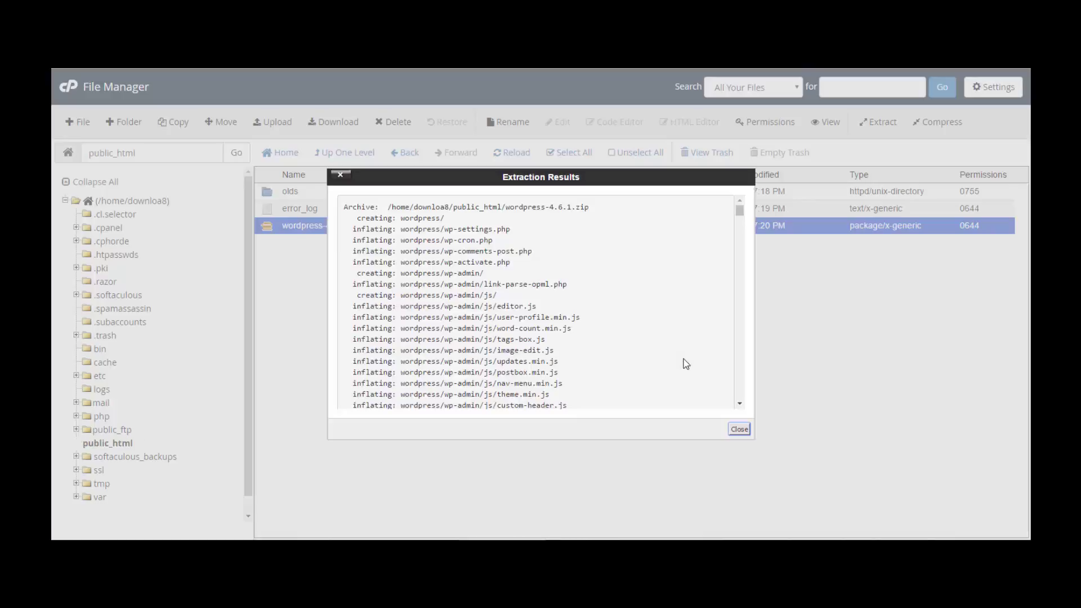
{"action": "left_click", "coordinate": [737, 431]}
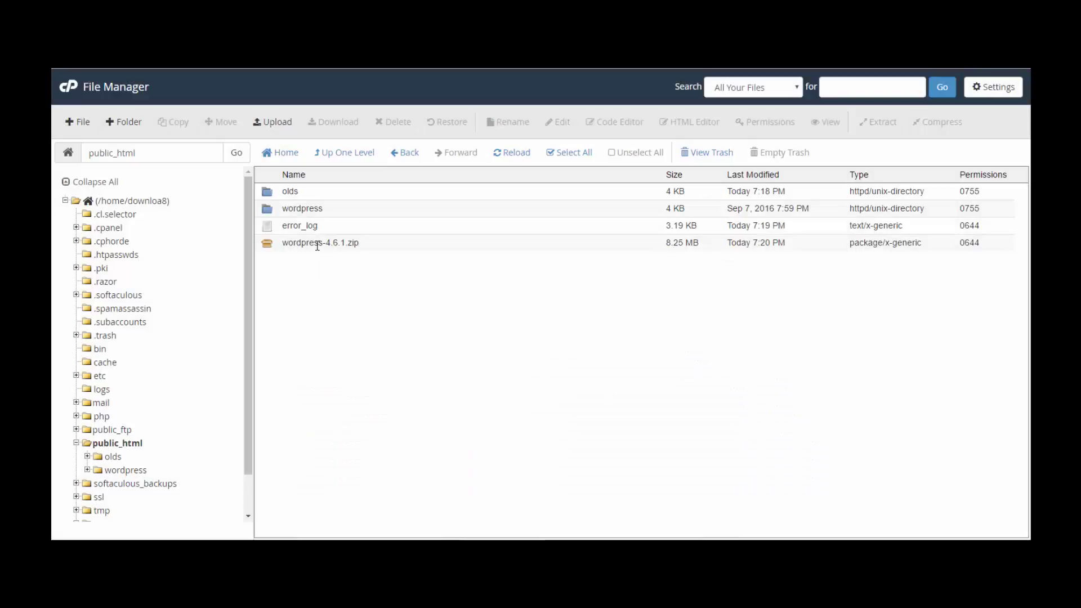
Step: Move all files and folders from the wordpress folder up into public_html
{"action": "double_click", "coordinate": [278, 208]}
{"action": "left_click", "coordinate": [271, 197]}
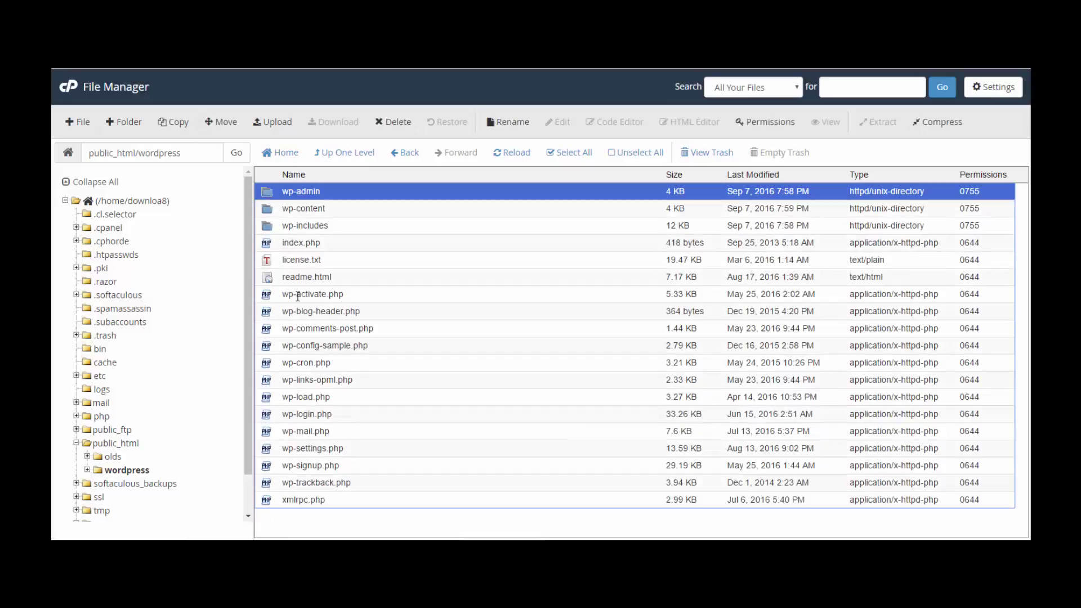
{"action": "left_click", "coordinate": [271, 501], "text": "shift"}
{"action": "left_click_drag", "start_coordinate": [270, 501], "coordinate": [113, 443]}
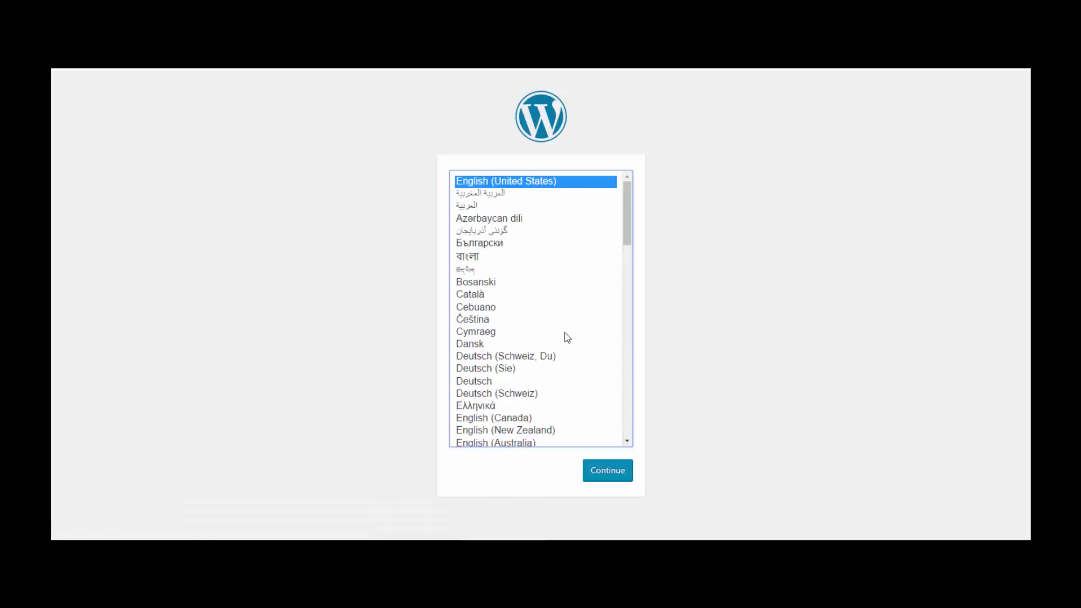
Step: Start the site's WordPress setup in English (United States) and proceed to the database connection details
{"action": "left_click", "coordinate": [614, 476]}
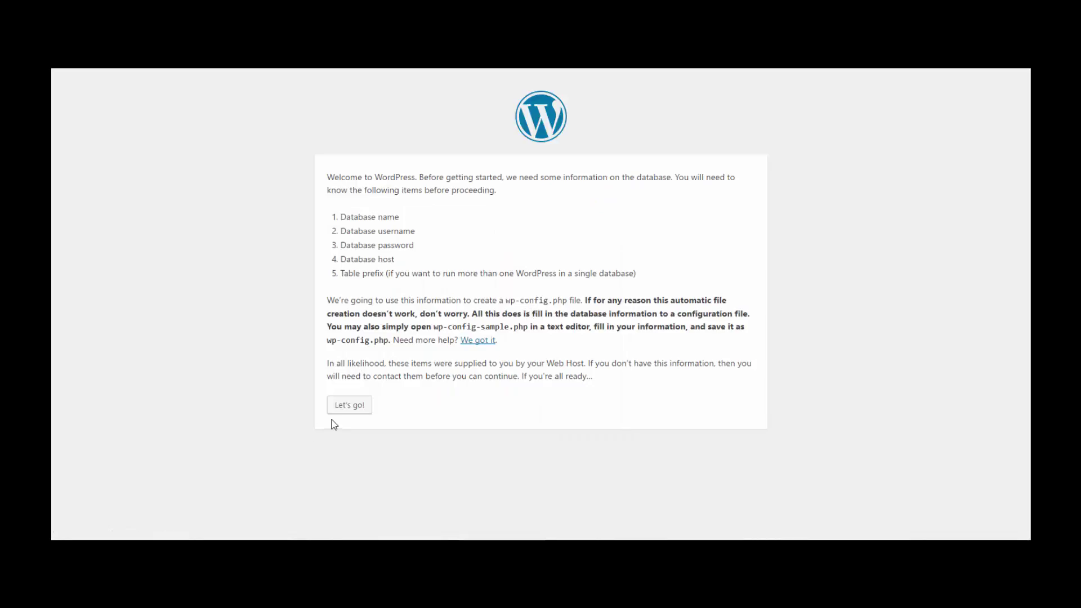
{"action": "left_click", "coordinate": [341, 407]}
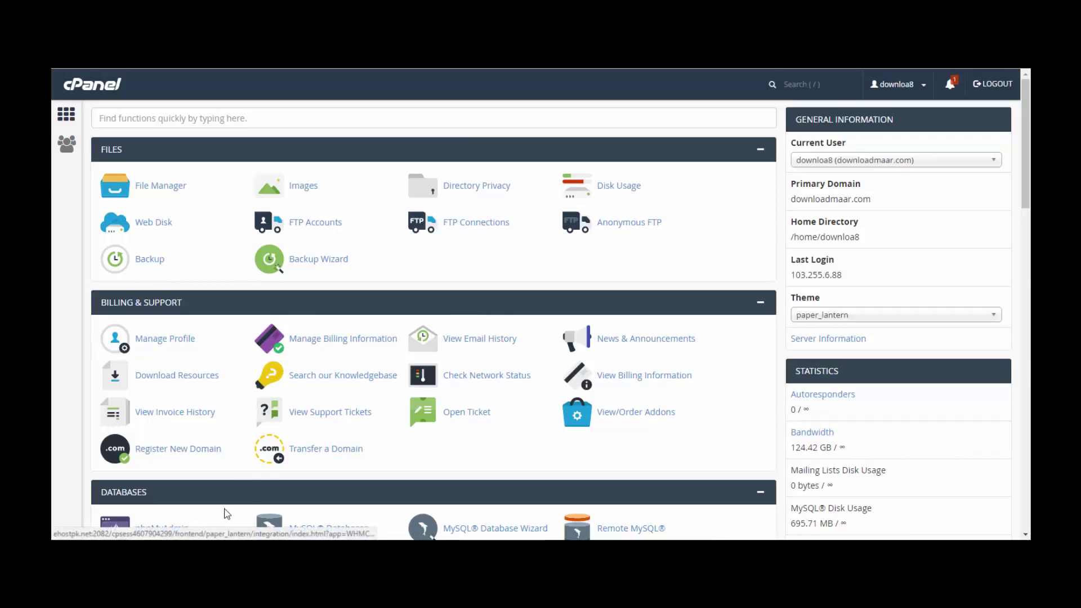
Step: Open phpMyAdmin and MySQL Databases from cPanel and copy the database name downloa8_wp183 from the current databases
{"action": "left_click", "coordinate": [169, 528]}
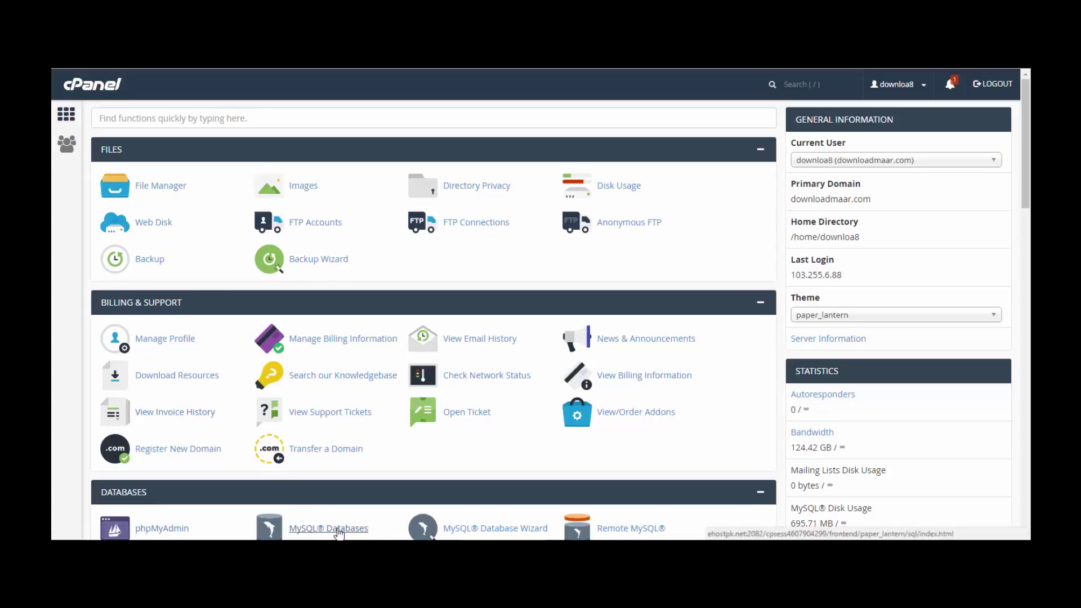
{"action": "left_click", "coordinate": [389, 353]}
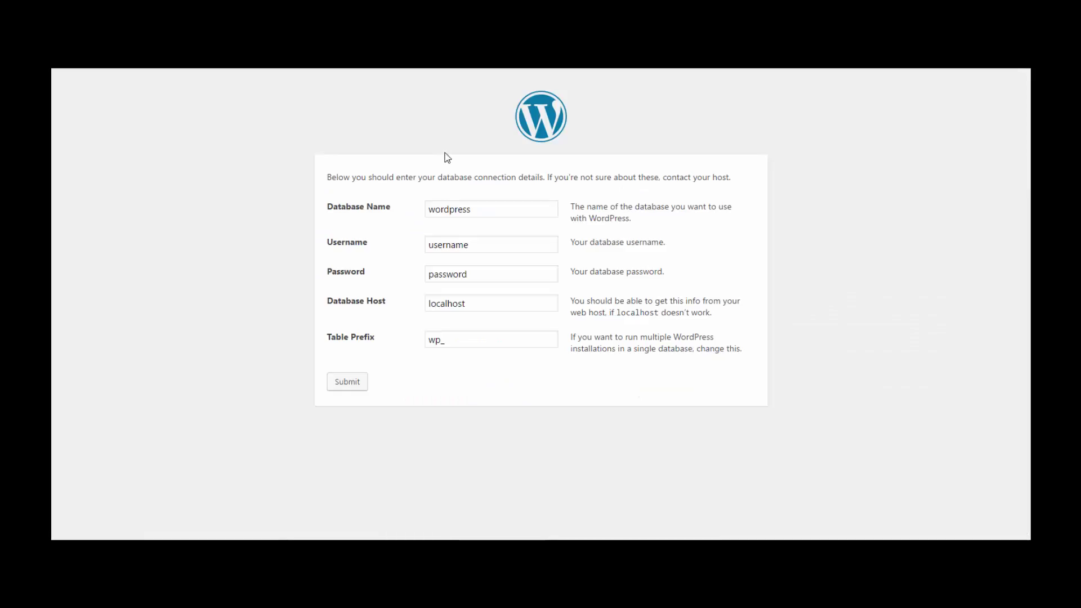
{"action": "double_click", "coordinate": [479, 206]}
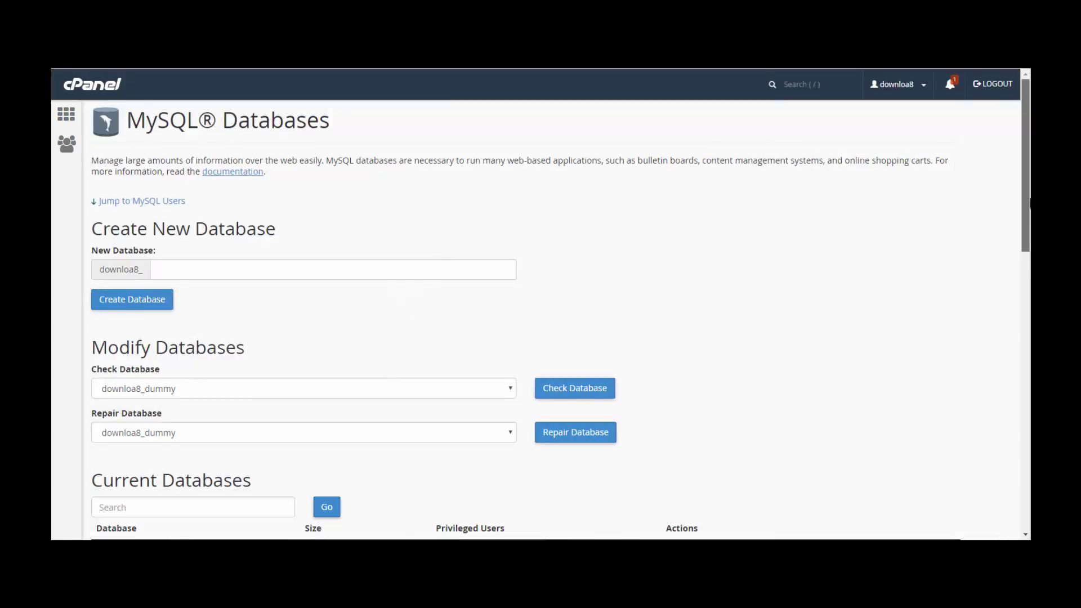
{"action": "scroll", "coordinate": [145, 210], "scroll_direction": "down", "scroll_amount": 7}
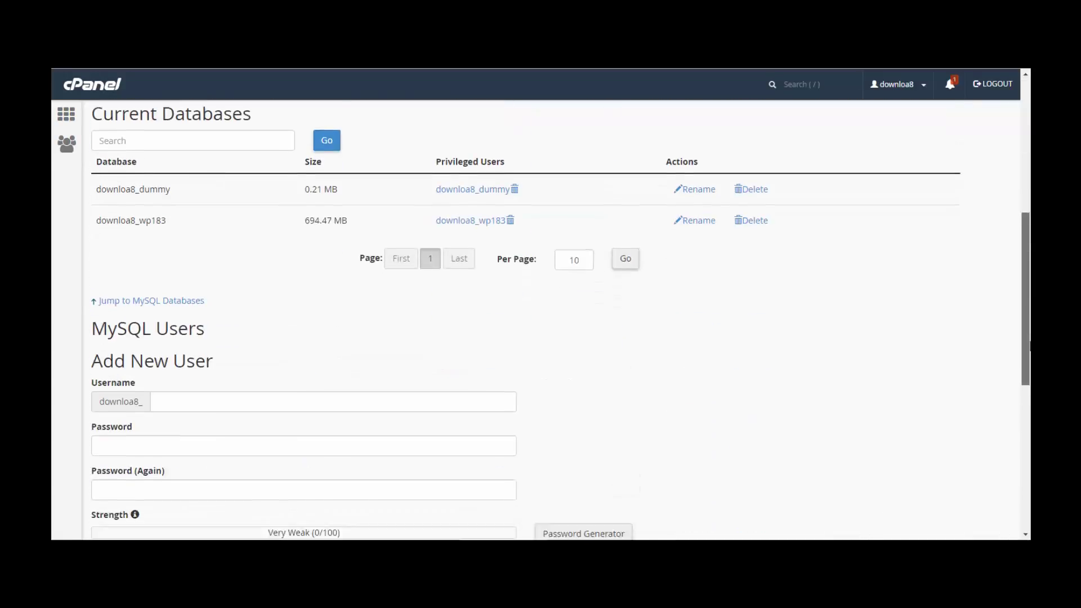
{"action": "double_click", "coordinate": [145, 210]}
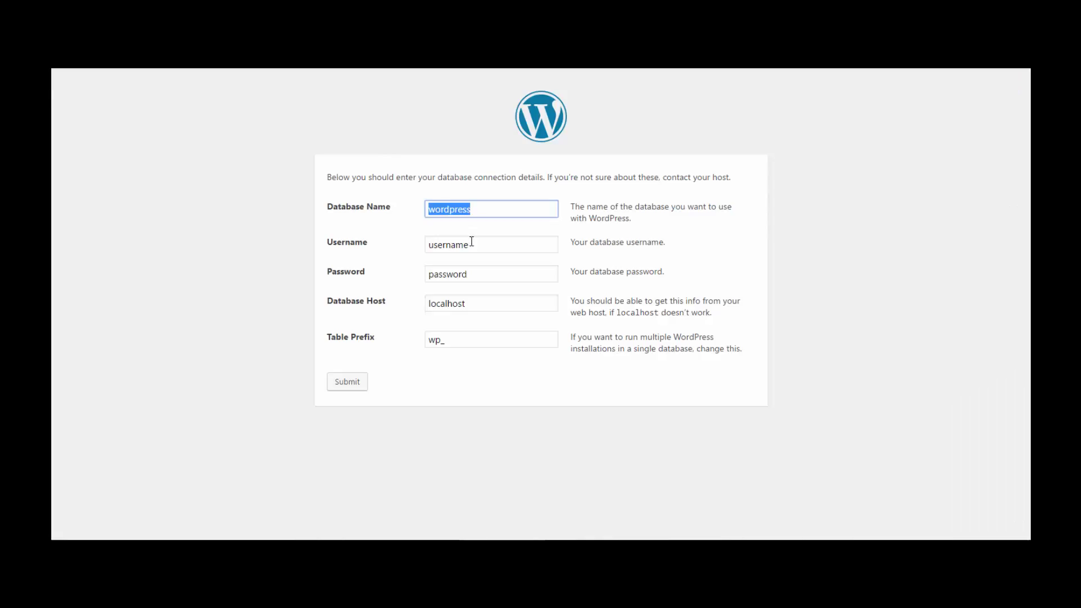
Step: Set both the database name and the username in the WordPress setup form to downloa8_wp183
{"action": "type", "text": "downloa8_wp183"}
{"action": "double_click", "coordinate": [478, 244]}
{"action": "type", "text": "downloa8_wp183"}
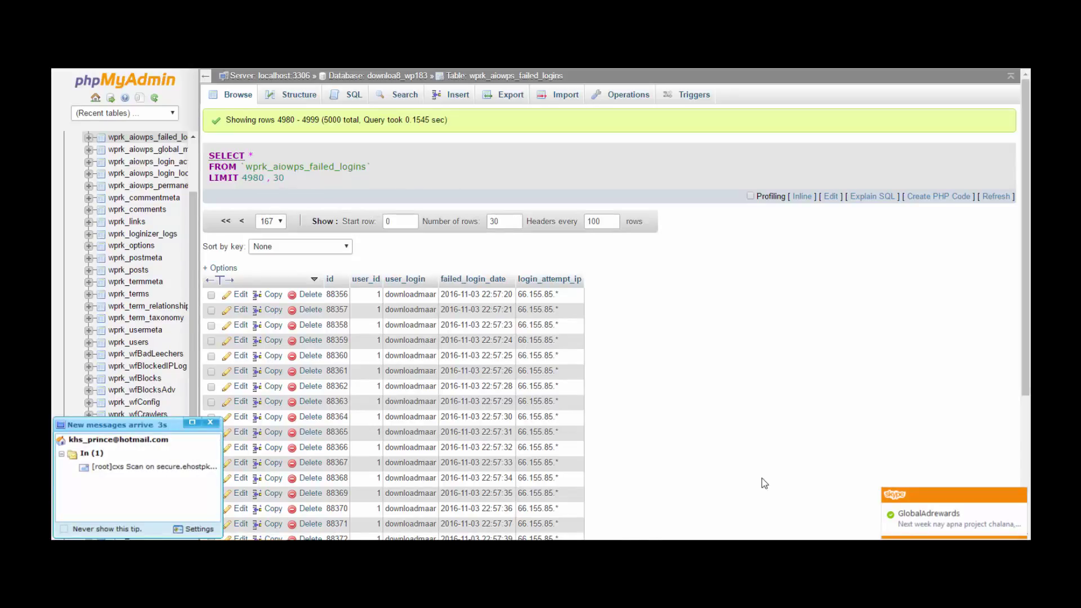
Step: Check the existing tables' prefix in phpMyAdmin and return to the Table Prefix field of the WordPress setup form
{"action": "left_click", "coordinate": [1020, 496]}
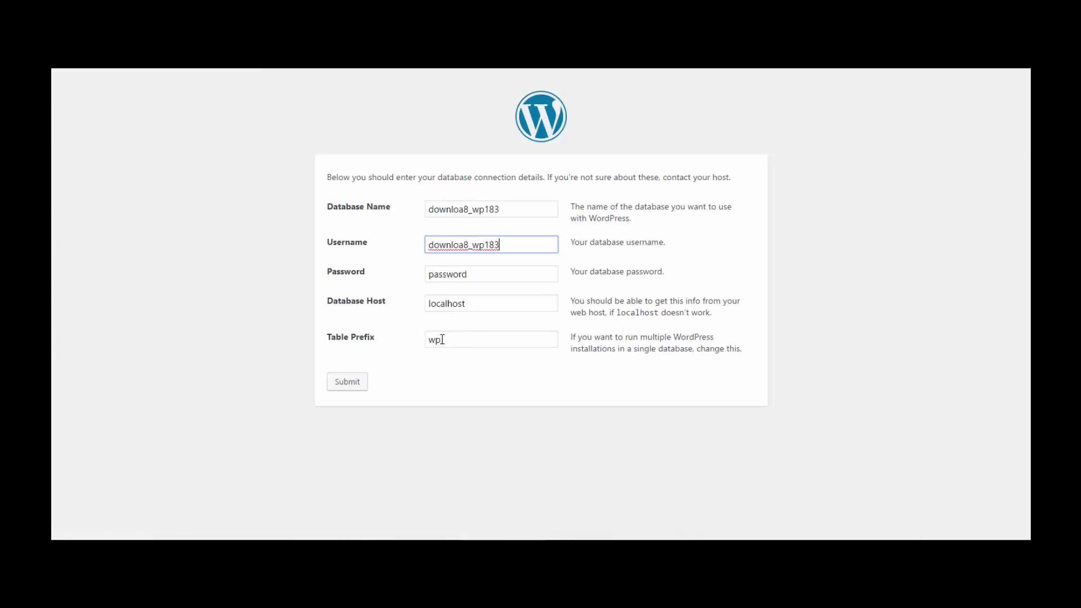
{"action": "left_click", "coordinate": [442, 338]}
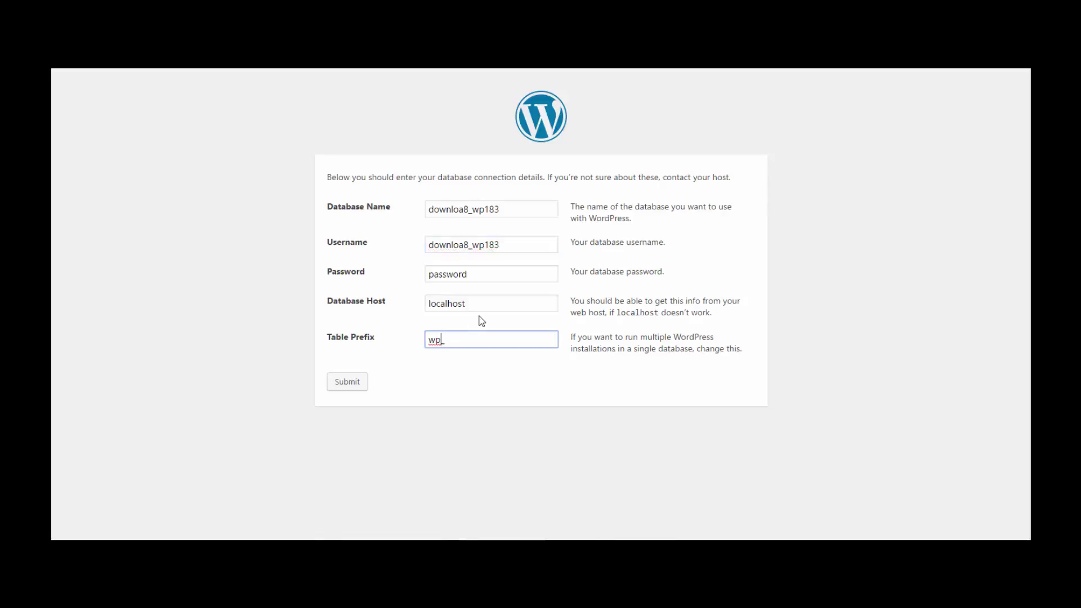
Step: Set the table prefix to wprk_ and open the password change for MySQL user downloa8_wp183 in cPanel
{"action": "left_click", "coordinate": [483, 273]}
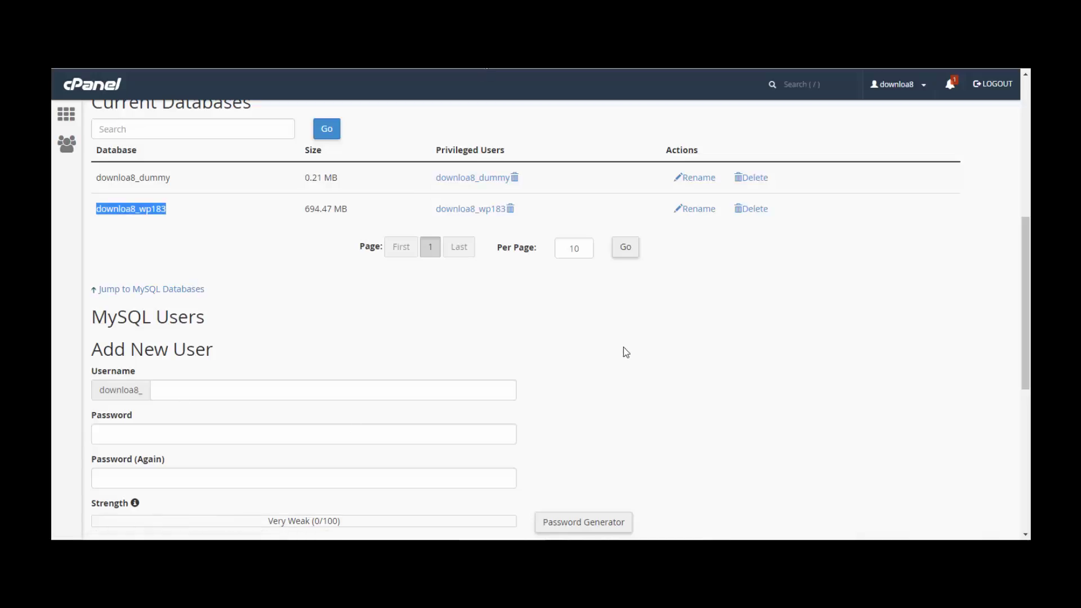
{"action": "scroll", "coordinate": [619, 372], "scroll_direction": "down", "scroll_amount": 7}
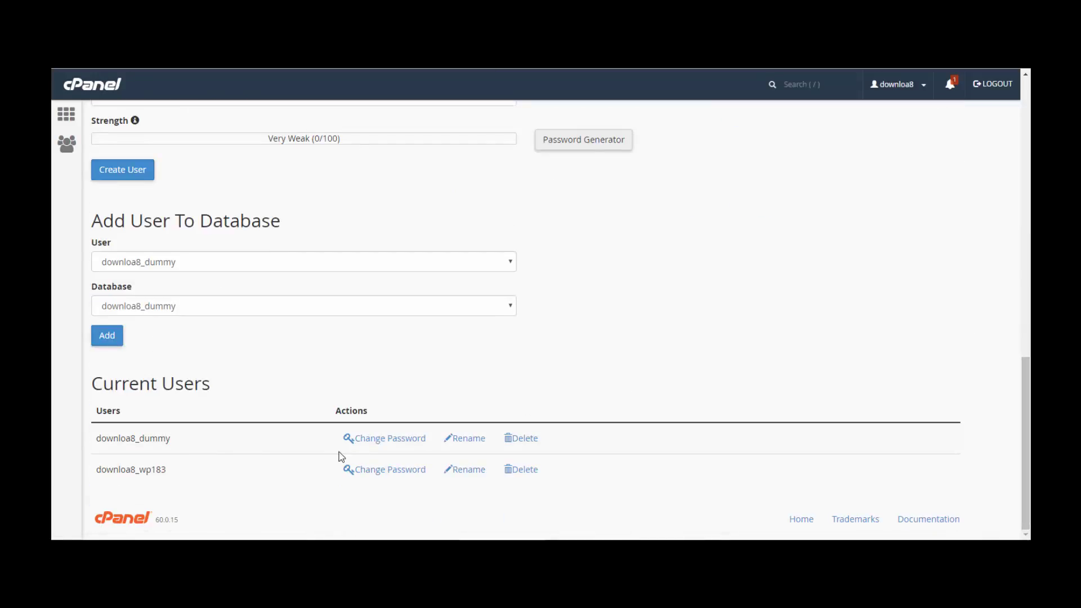
{"action": "left_click", "coordinate": [384, 469]}
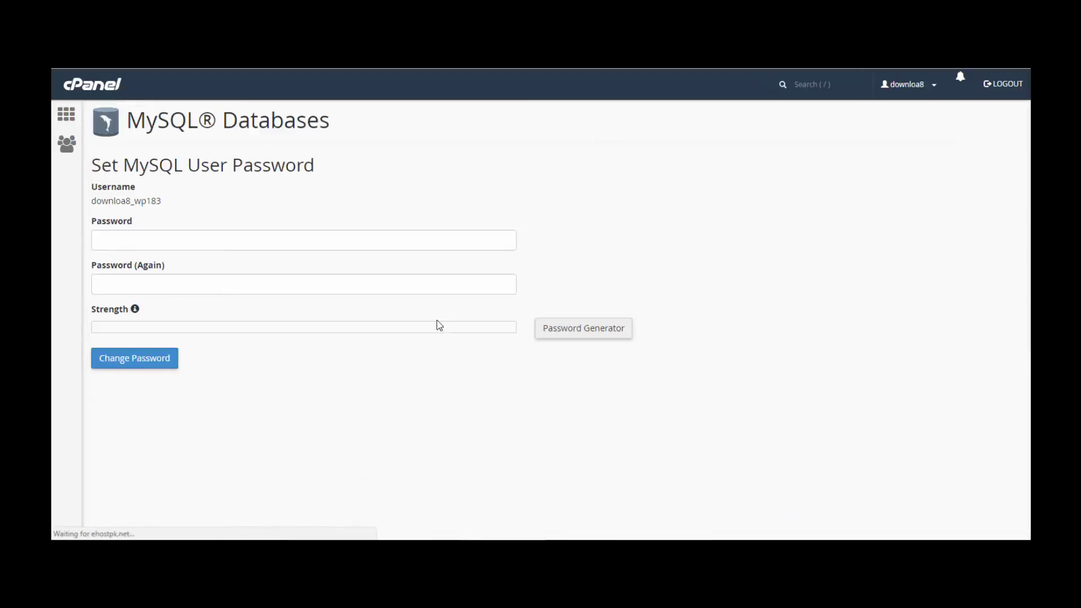
Step: Generate a new password for the MySQL user, copy it, and apply it as the user's password
{"action": "left_click", "coordinate": [622, 341]}
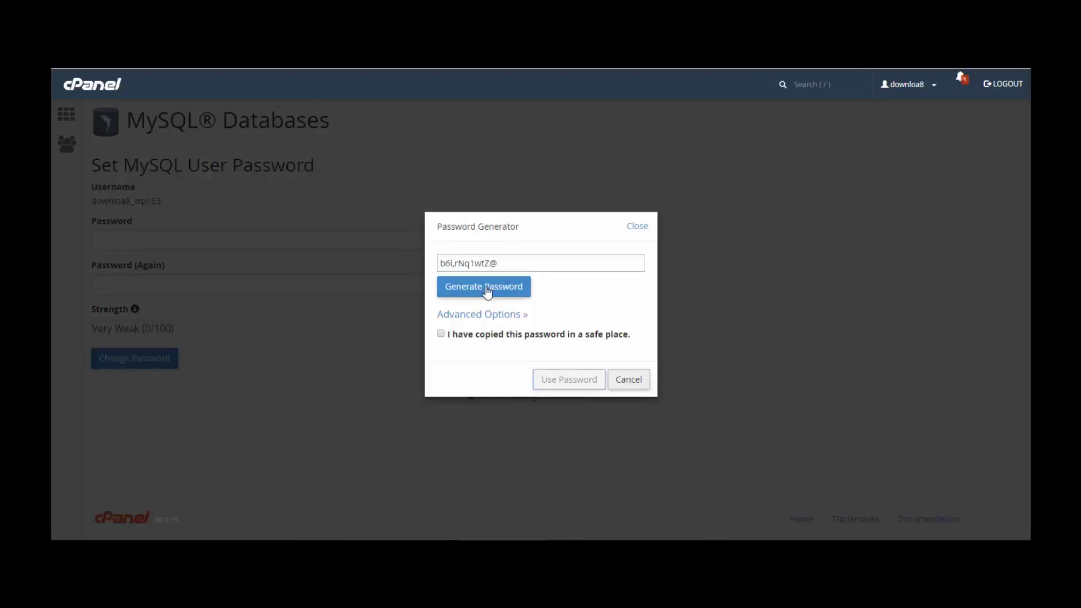
{"action": "left_click", "coordinate": [487, 291]}
{"action": "left_click", "coordinate": [485, 291]}
{"action": "left_click", "coordinate": [483, 290]}
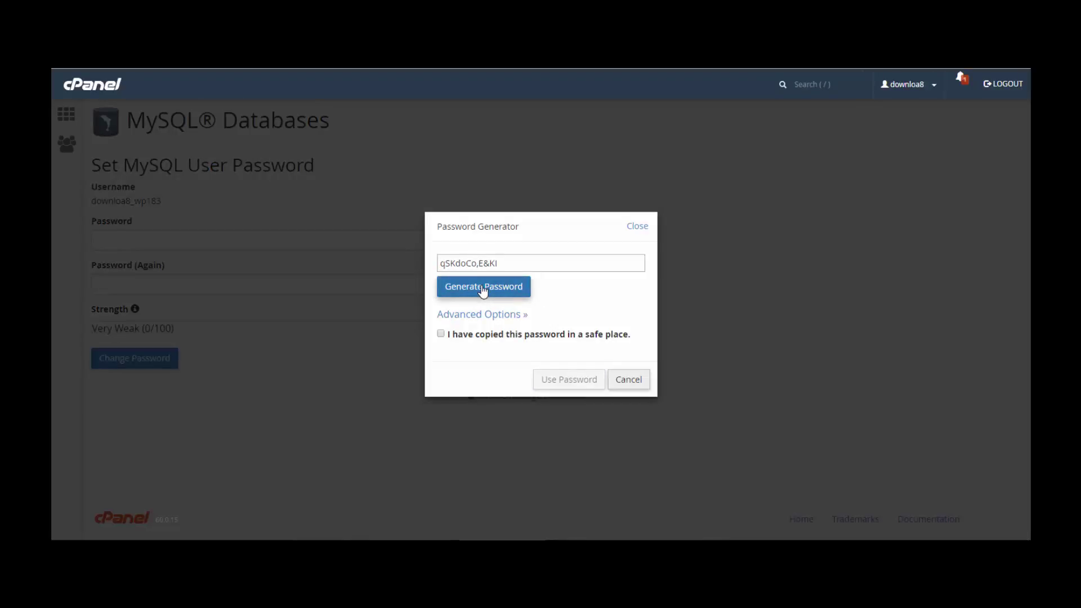
{"action": "triple_click", "coordinate": [506, 261]}
{"action": "key", "text": "ctrl+c"}
{"action": "left_click", "coordinate": [495, 334]}
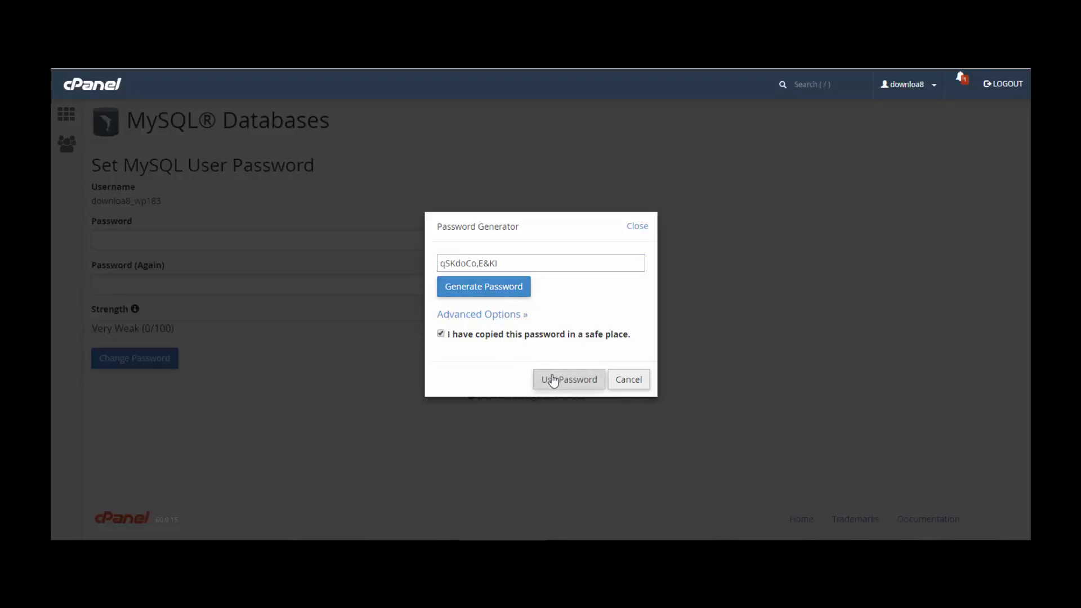
{"action": "left_click", "coordinate": [553, 379]}
{"action": "left_click", "coordinate": [120, 363]}
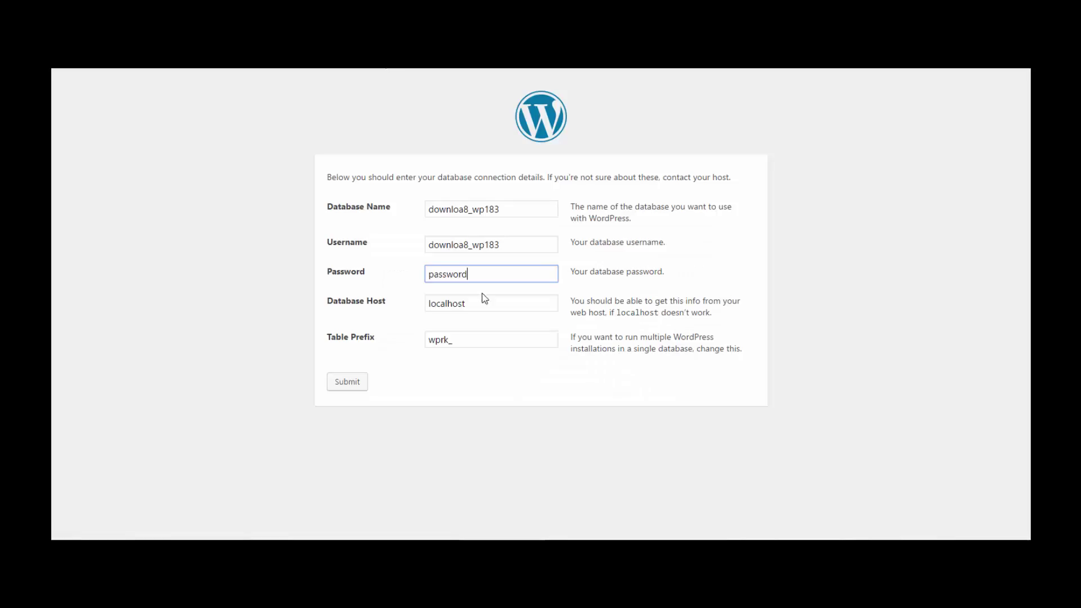
Step: Paste the new database password into the WordPress setup form, submit the connection details and run the install
{"action": "left_click", "coordinate": [483, 306]}
{"action": "double_click", "coordinate": [483, 271]}
{"action": "key", "text": "ctrl+v"}
{"action": "left_click", "coordinate": [353, 381]}
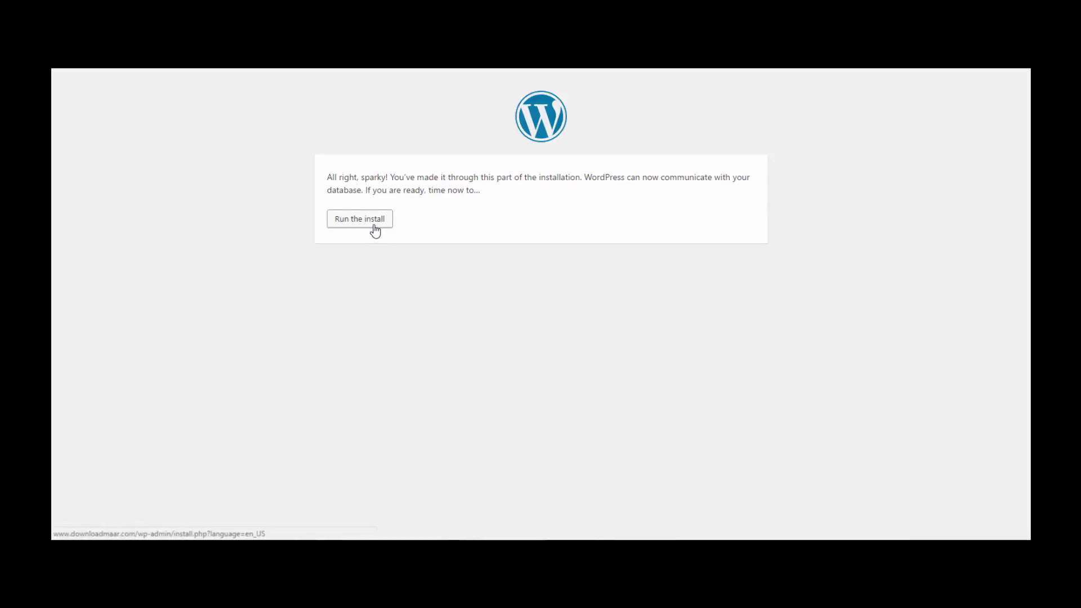
{"action": "left_click", "coordinate": [374, 225]}
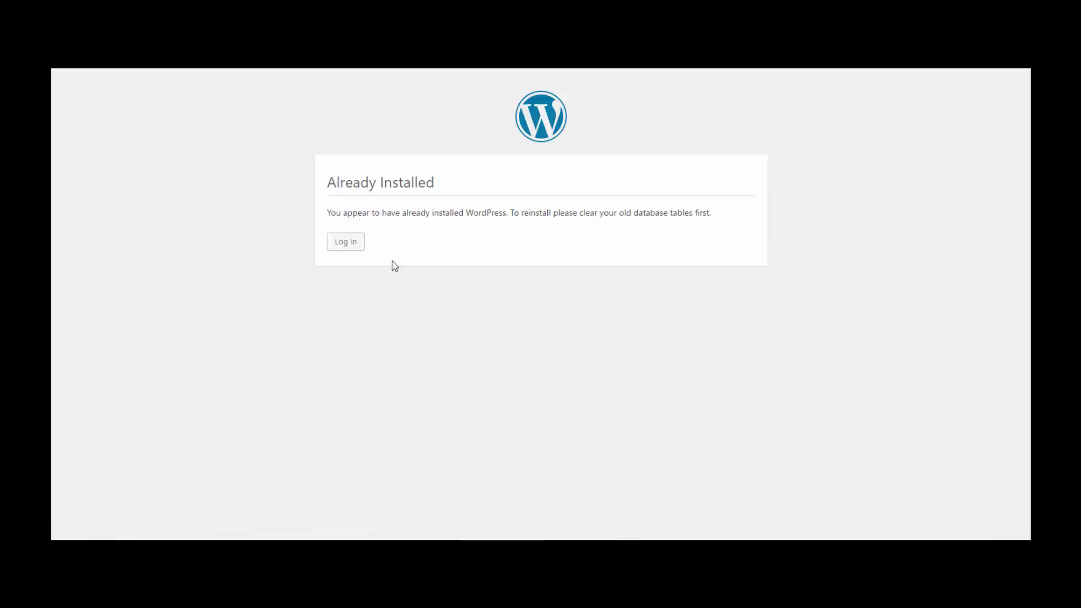
Step: Log in to the WordPress admin with the admin username and password, using Remember Me, and open the Updates page
{"action": "left_click", "coordinate": [347, 241]}
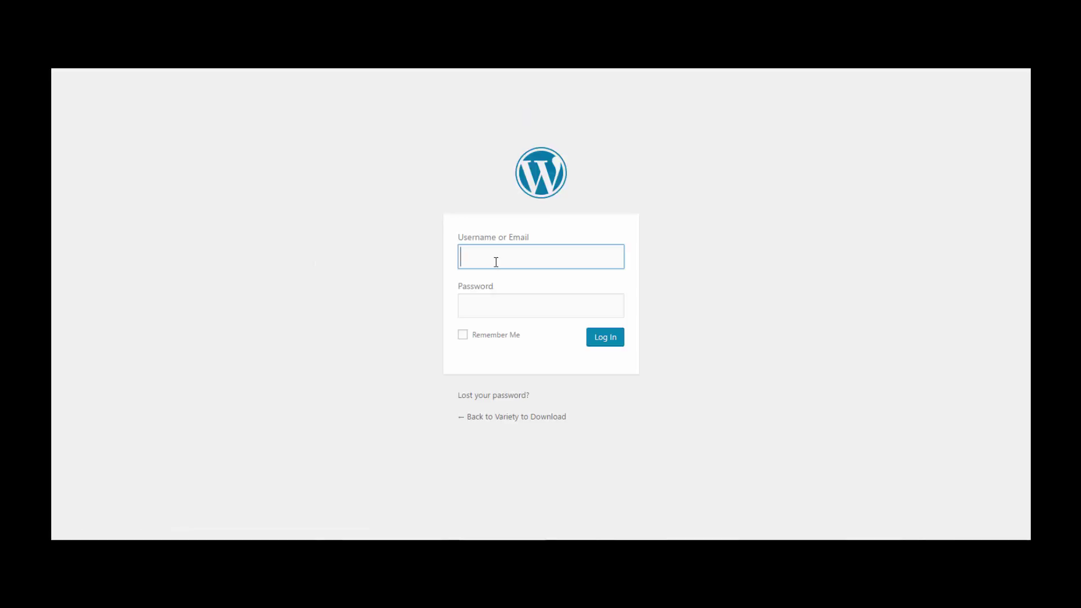
{"action": "key", "text": "alt+Tab"}
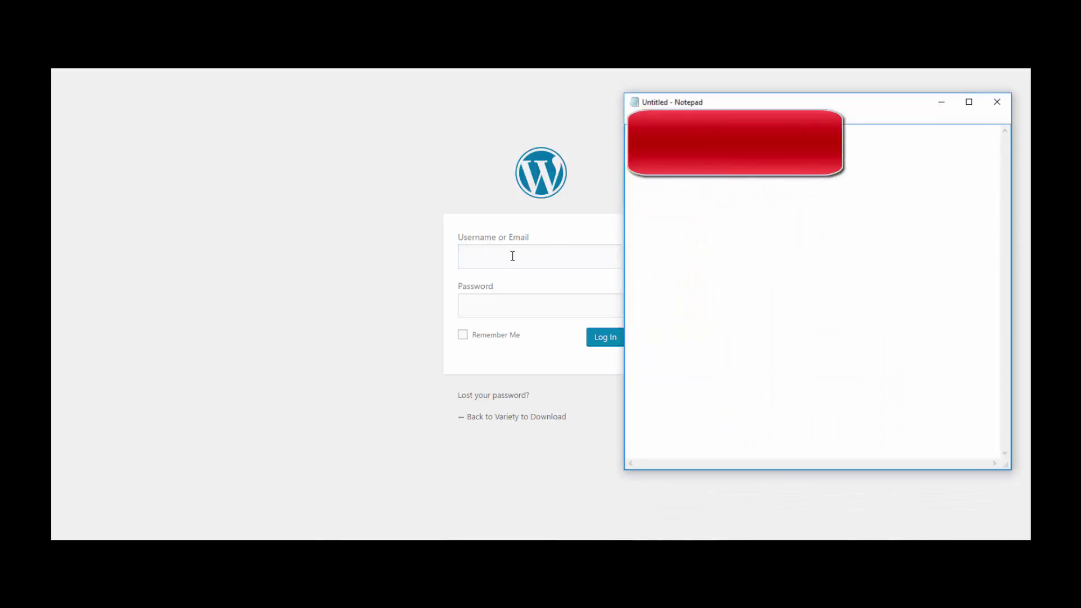
{"action": "left_click", "coordinate": [483, 313]}
{"action": "key", "text": "ctrl+v"}
{"action": "left_click", "coordinate": [496, 269]}
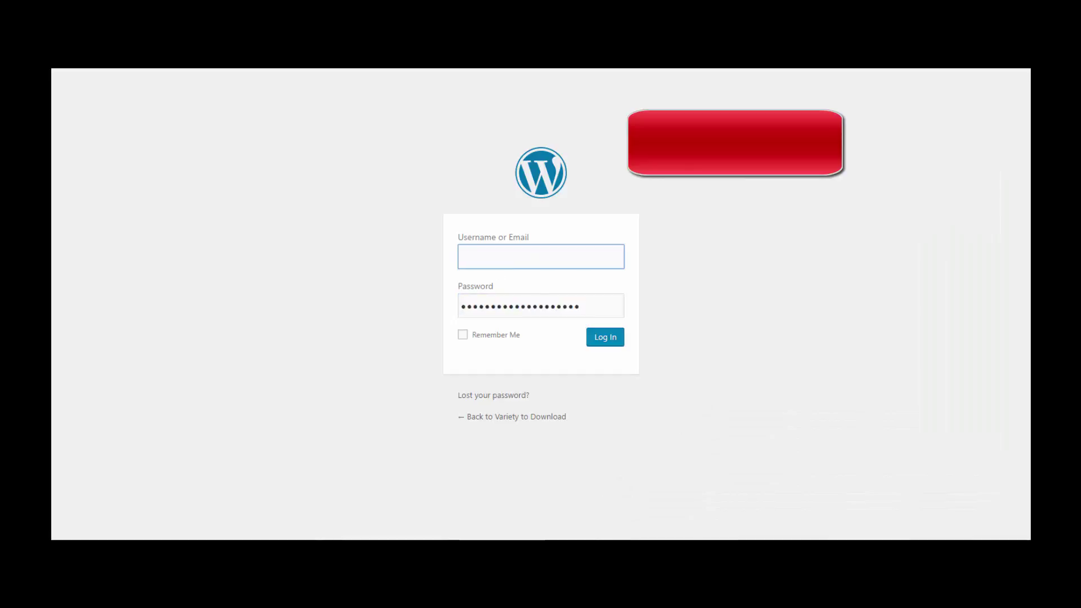
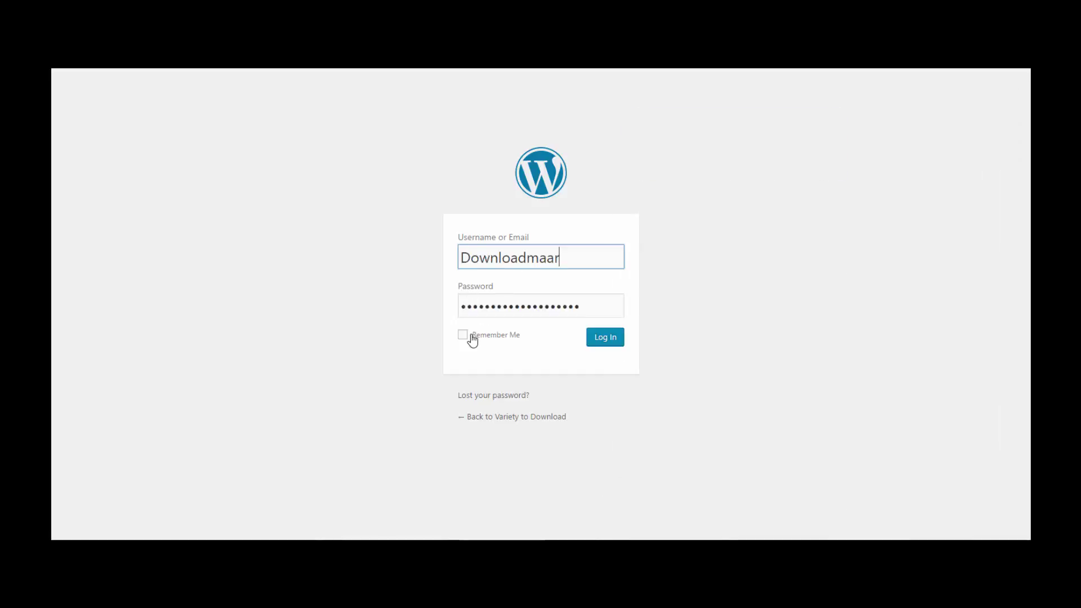
{"action": "left_click", "coordinate": [471, 337]}
{"action": "left_click", "coordinate": [595, 340]}
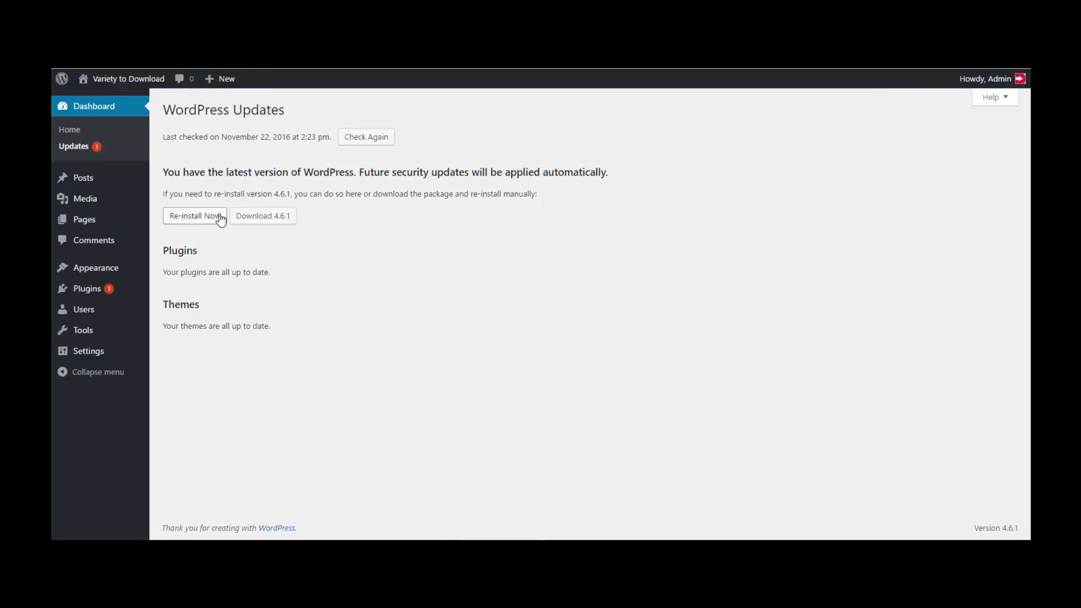
{"action": "left_click", "coordinate": [84, 149]}
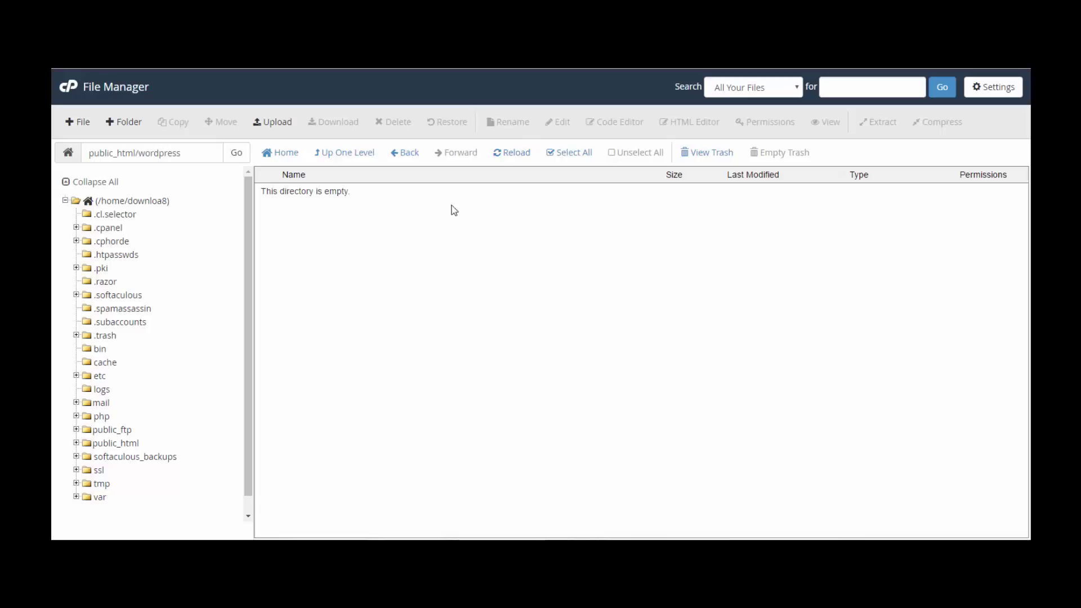
Step: In cPanel File Manager, go to public_html/olds/wp-content and open its uploads folder
{"action": "left_click", "coordinate": [343, 156]}
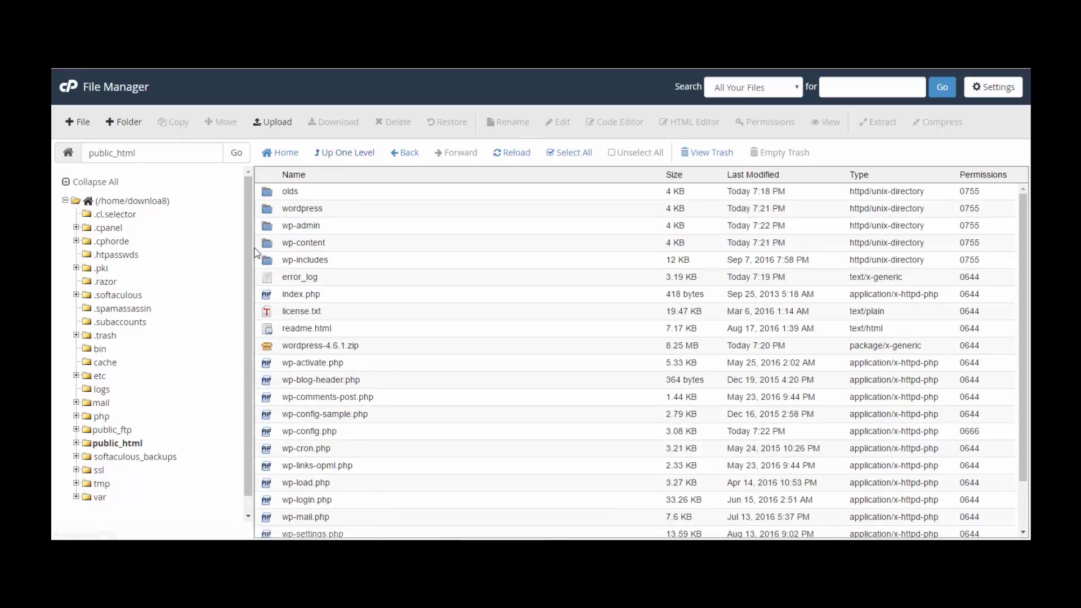
{"action": "double_click", "coordinate": [287, 191]}
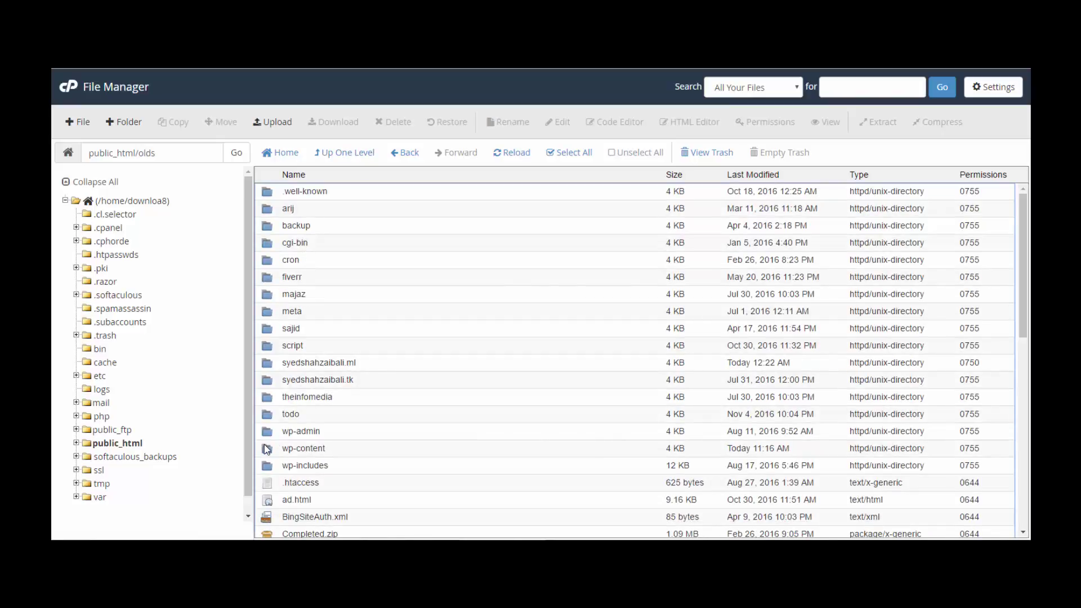
{"action": "double_click", "coordinate": [267, 448]}
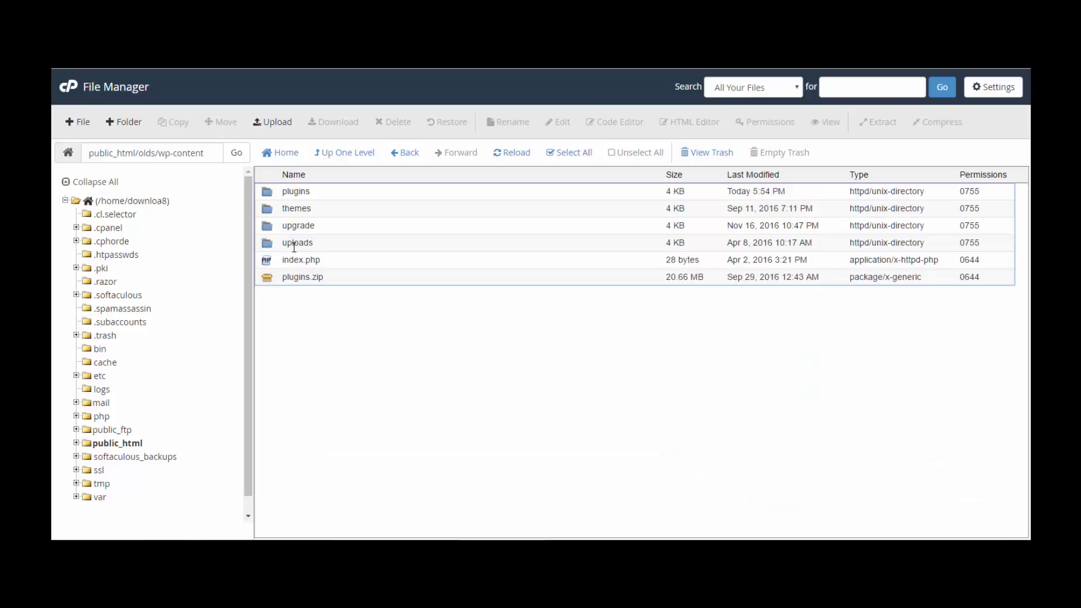
{"action": "left_click", "coordinate": [266, 242]}
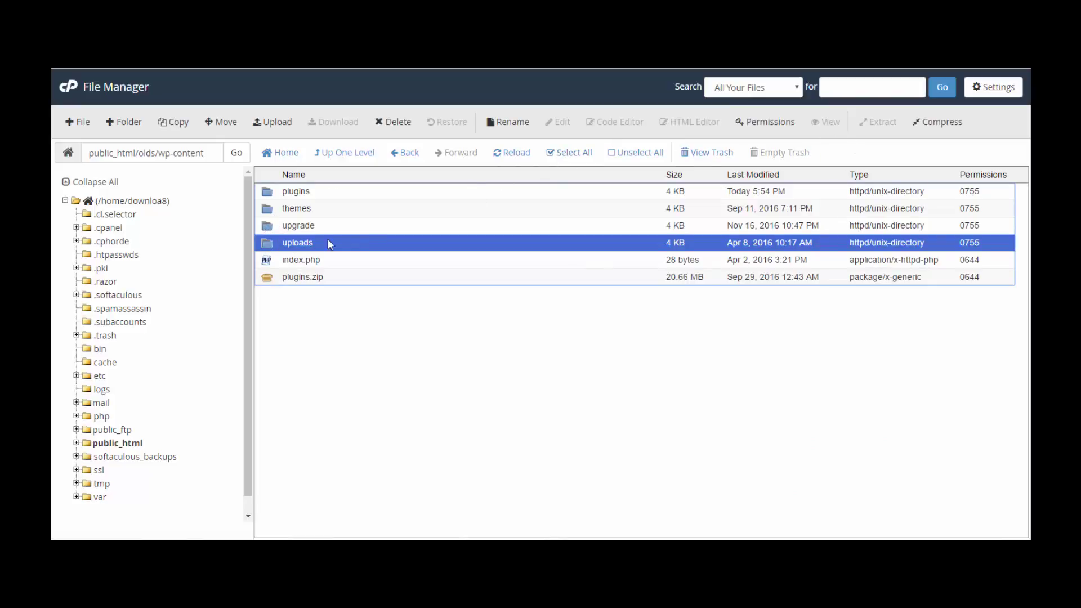
{"action": "double_click", "coordinate": [267, 244]}
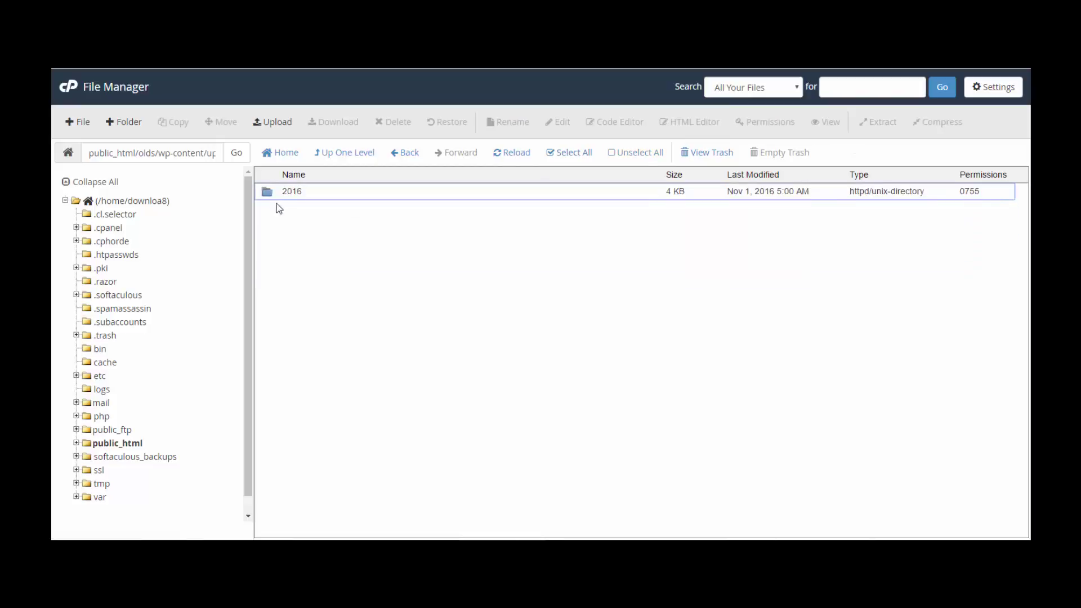
Step: Return to olds/wp-content and move the uploads folder to /public_html/wp-content
{"action": "left_click", "coordinate": [340, 155]}
{"action": "left_click", "coordinate": [341, 157]}
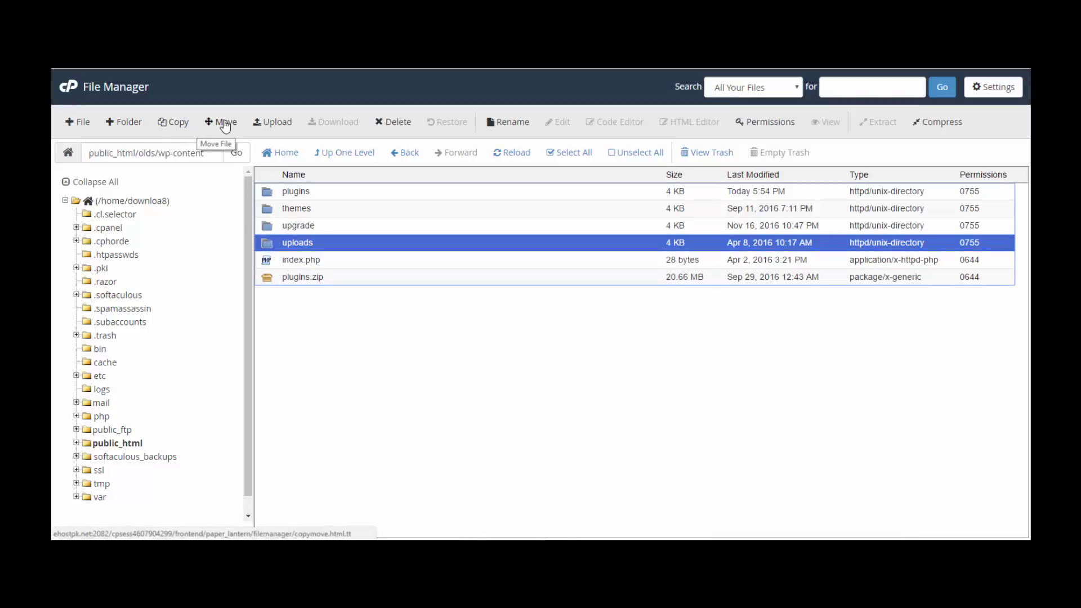
{"action": "left_click", "coordinate": [225, 123]}
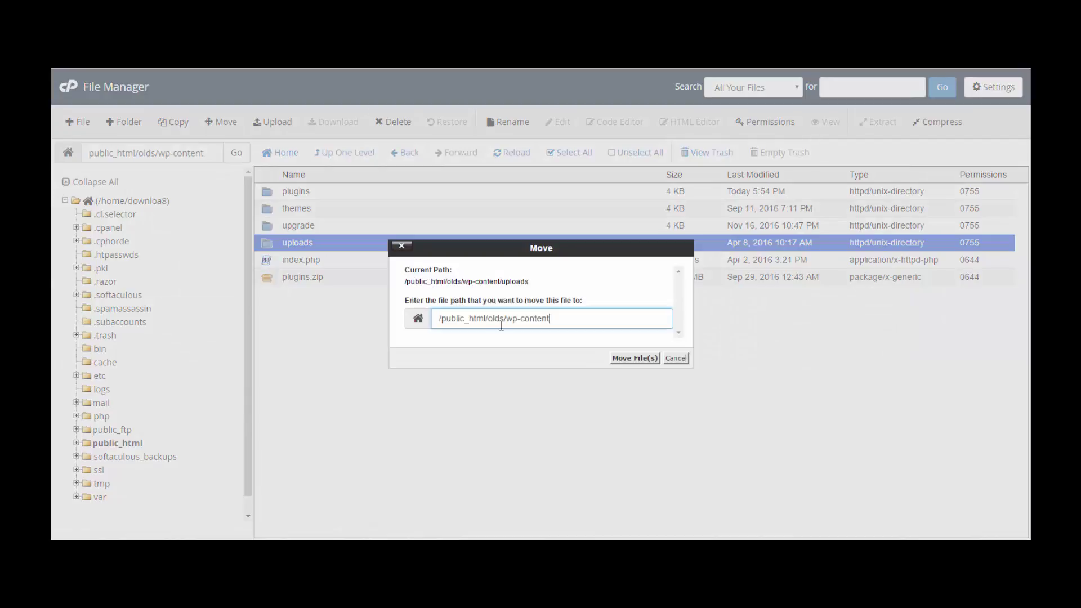
{"action": "double_click", "coordinate": [494, 318]}
{"action": "key", "text": "BackSpace"}
{"action": "key", "text": "BackSpace"}
{"action": "left_click", "coordinate": [640, 360]}
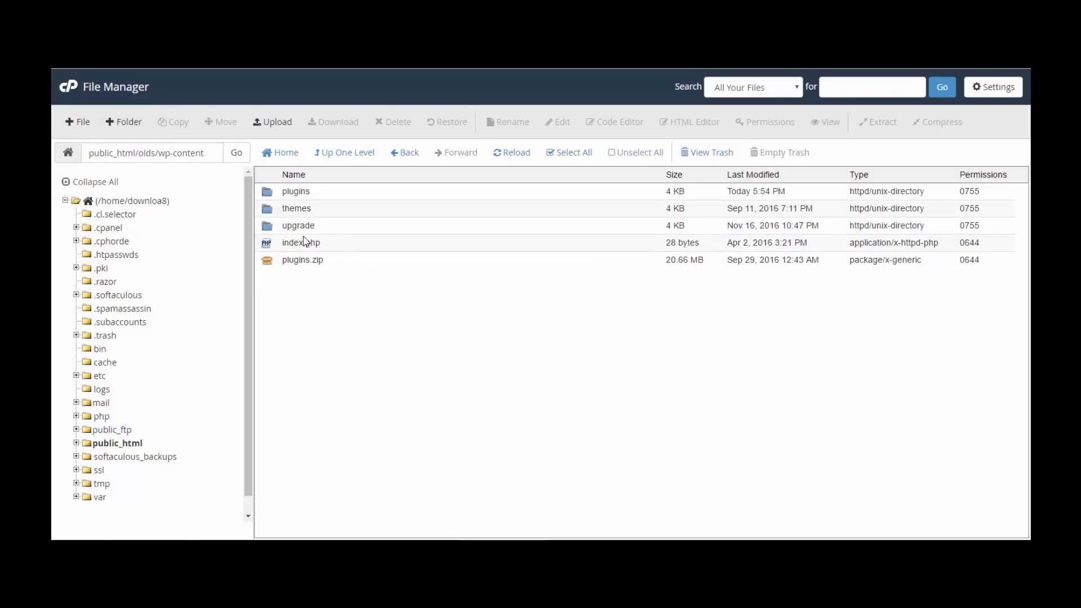
Step: Move the bluesip and delipress folders from the old themes folder to /public_html/wp-content/themes
{"action": "double_click", "coordinate": [269, 209]}
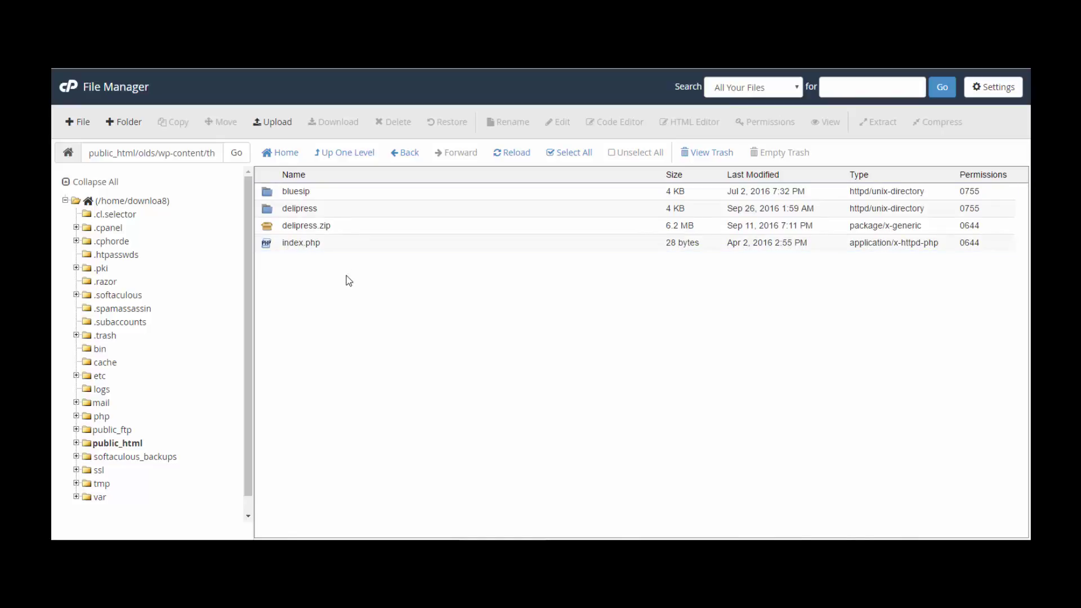
{"action": "left_click", "coordinate": [265, 196]}
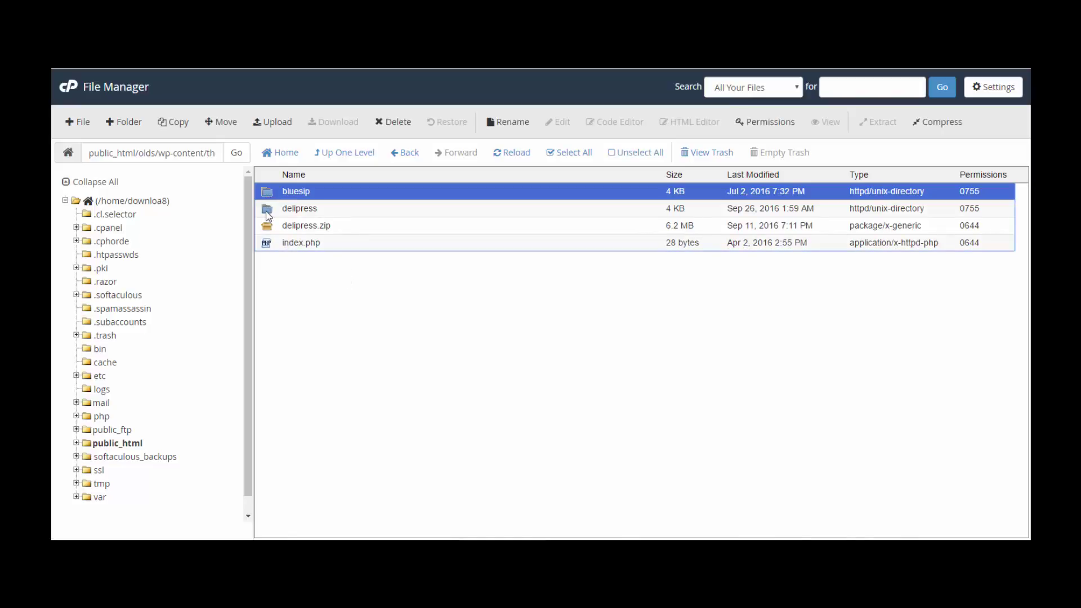
{"action": "left_click", "coordinate": [268, 214], "text": "ctrl"}
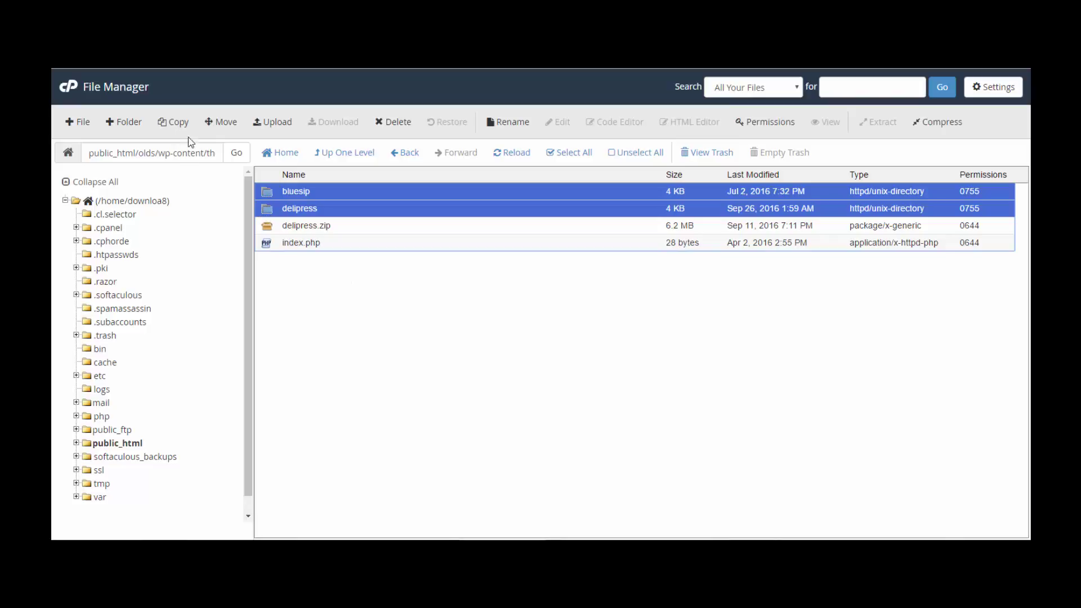
{"action": "left_click", "coordinate": [222, 124]}
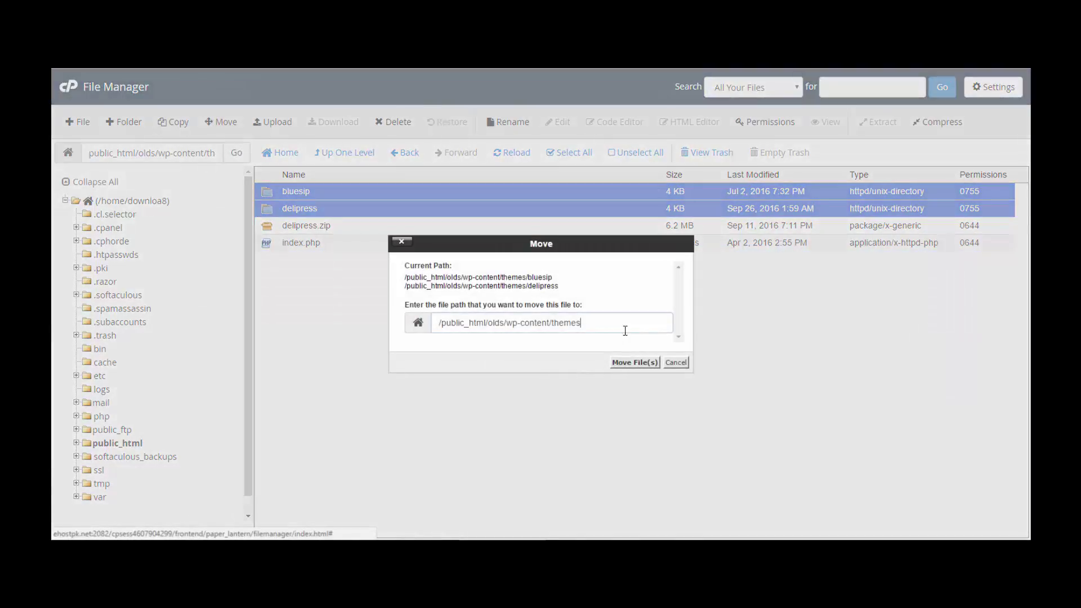
{"action": "left_click_drag", "start_coordinate": [504, 327], "coordinate": [487, 327]}
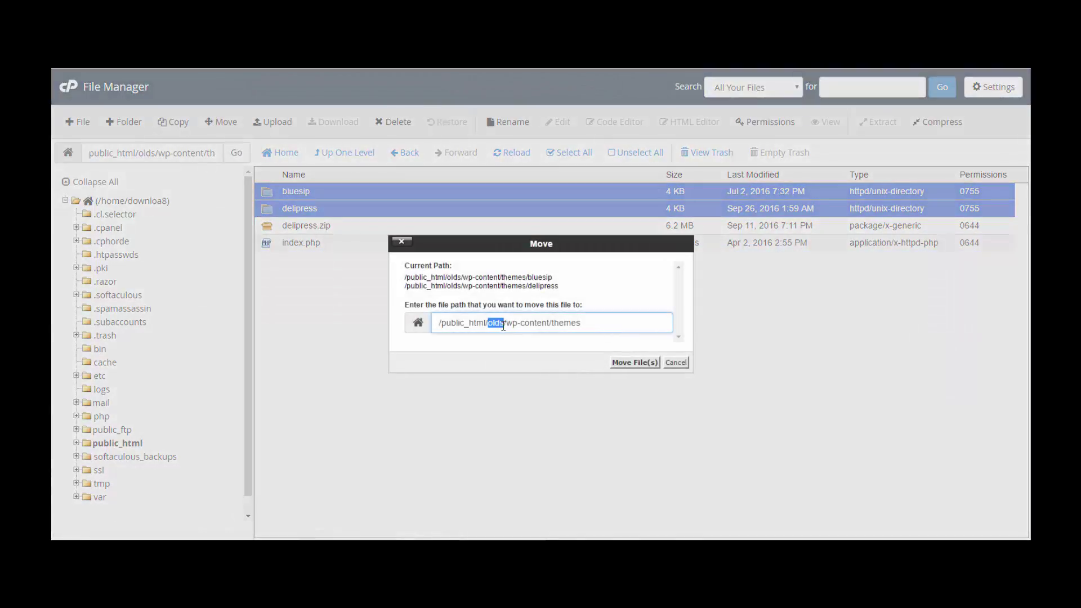
{"action": "key", "text": "BackSpace"}
{"action": "key", "text": "BackSpace"}
{"action": "left_click", "coordinate": [630, 362]}
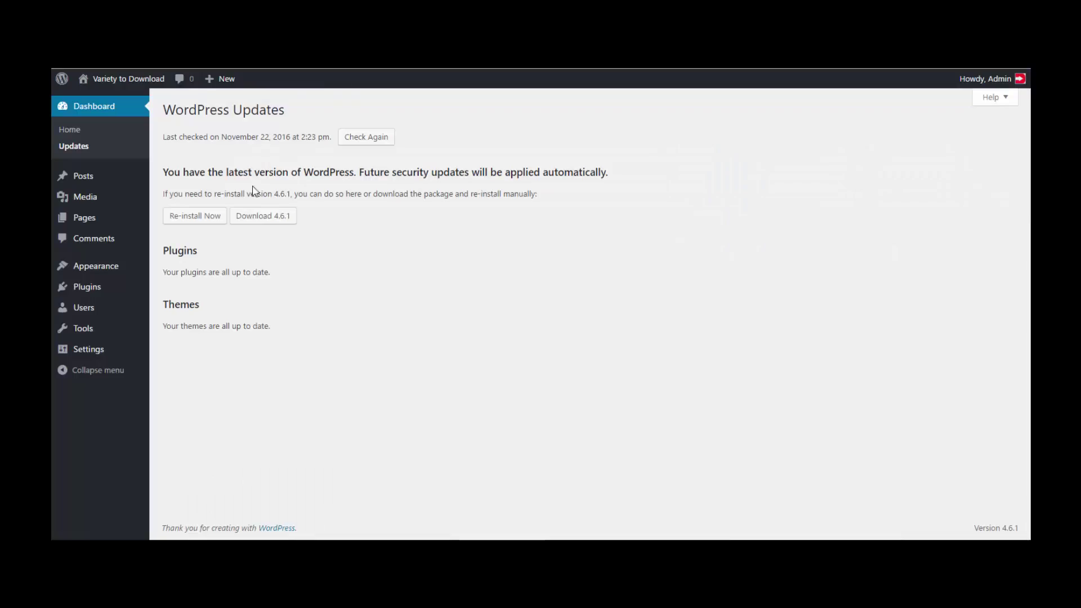
Step: Check the installed themes in WordPress and examine the live site's home page and latest posts in a new tab
{"action": "mouse_move", "coordinate": [112, 279]}
{"action": "left_click", "coordinate": [183, 276]}
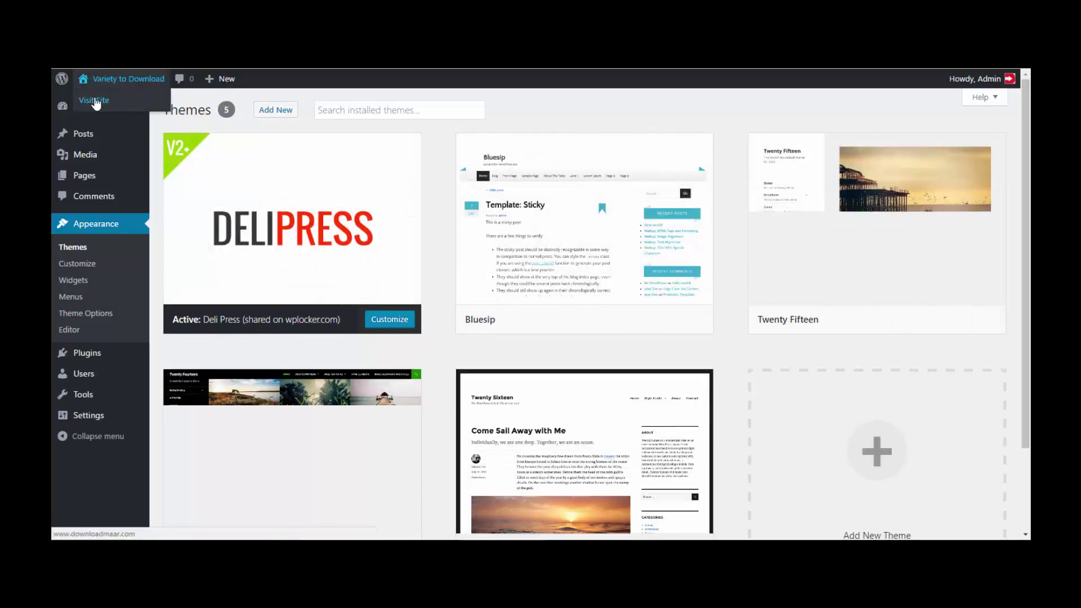
{"action": "right_click", "coordinate": [96, 99]}
{"action": "left_click", "coordinate": [125, 120]}
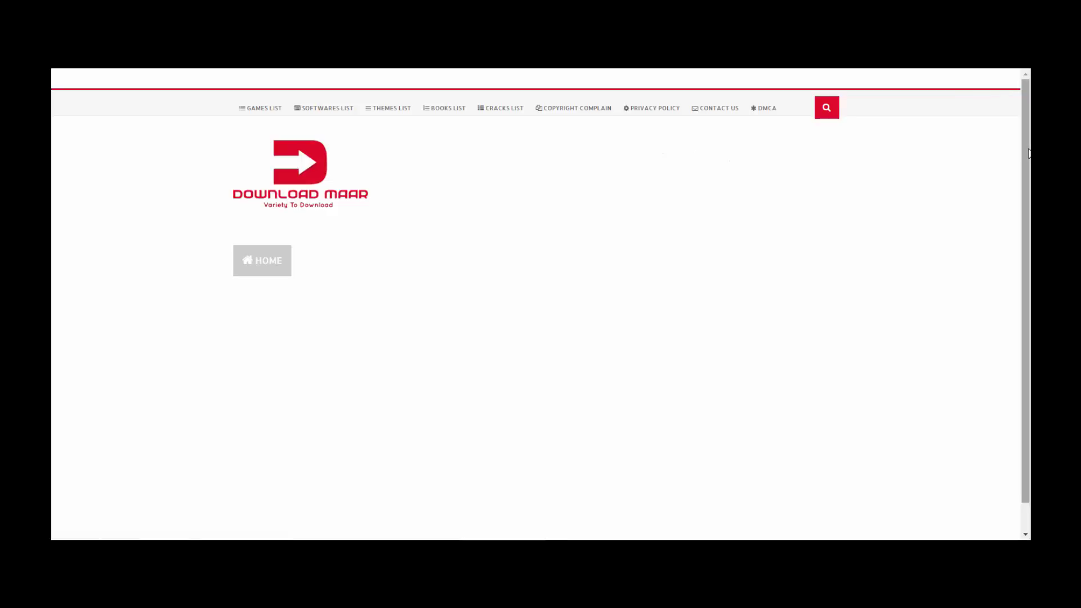
{"action": "left_click_drag", "start_coordinate": [1028, 153], "coordinate": [1029, 278]}
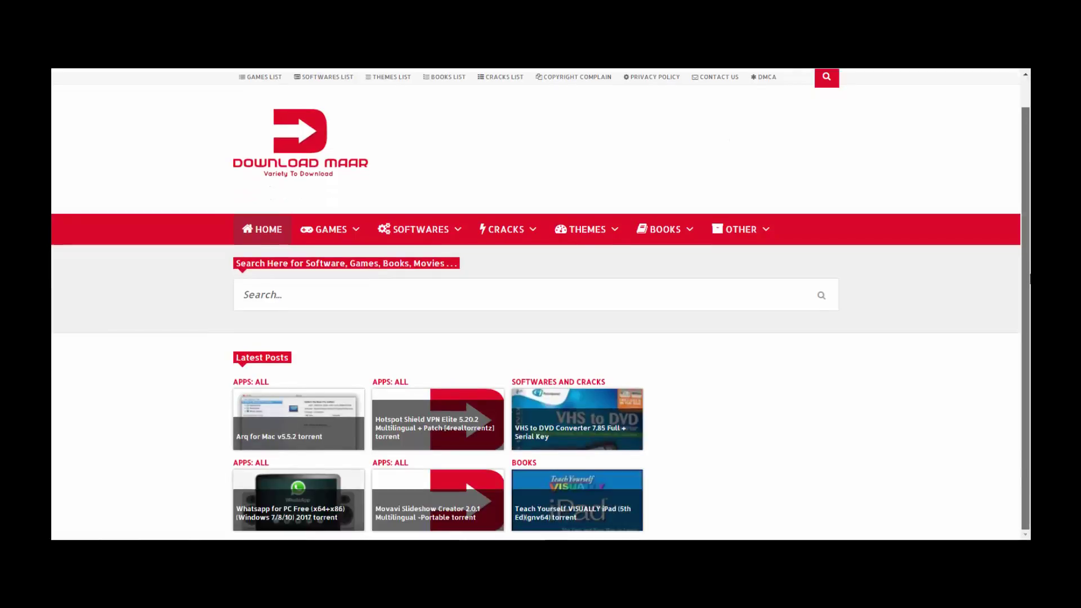
{"action": "scroll", "coordinate": [1029, 279], "scroll_direction": "down", "scroll_amount": 2}
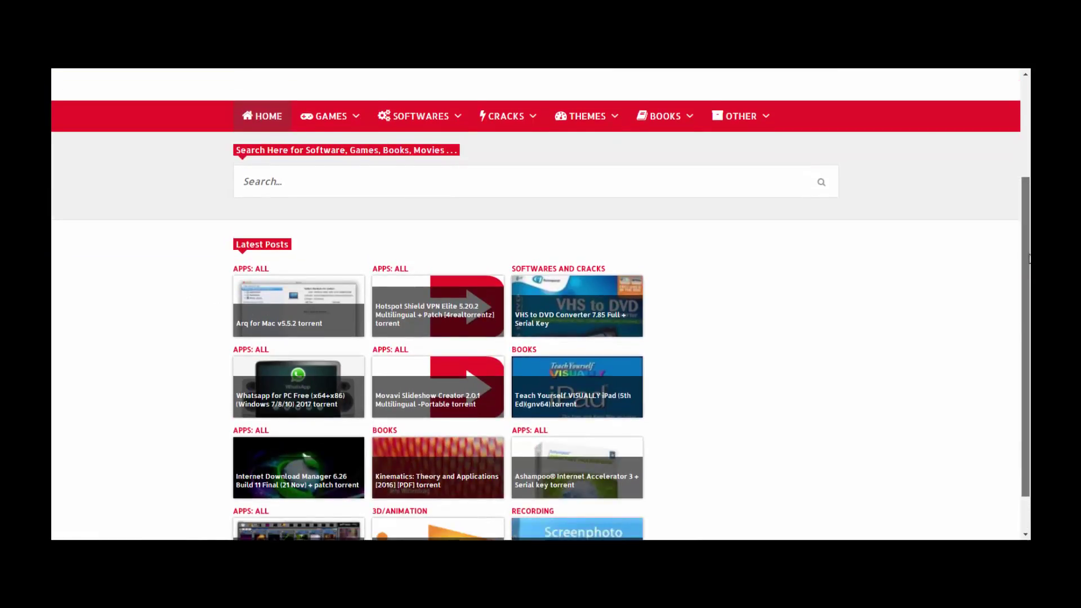
{"action": "left_click_drag", "start_coordinate": [1028, 259], "coordinate": [1029, 429]}
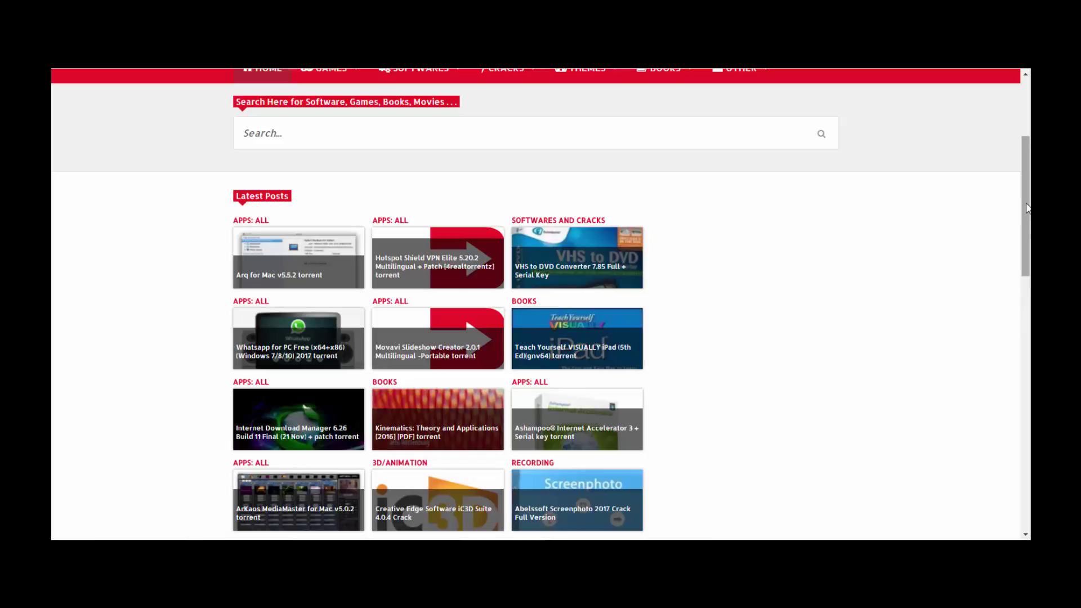
{"action": "left_click_drag", "start_coordinate": [1026, 209], "coordinate": [1030, 130]}
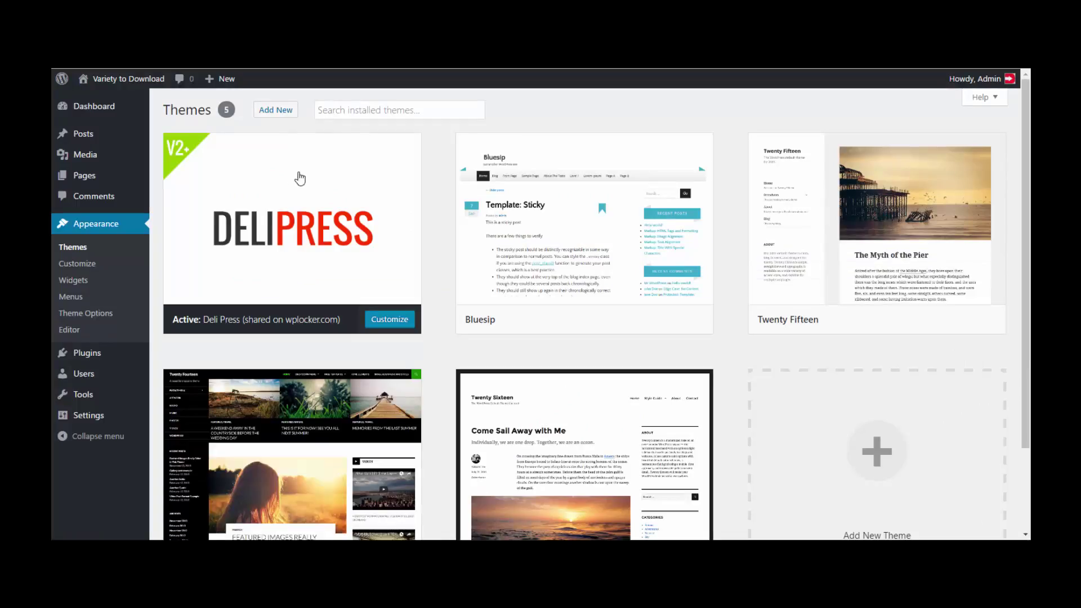
Step: Activate the Bluesip theme and check the site's home page and its Games List and Copyright Issue menu links
{"action": "left_click", "coordinate": [622, 320]}
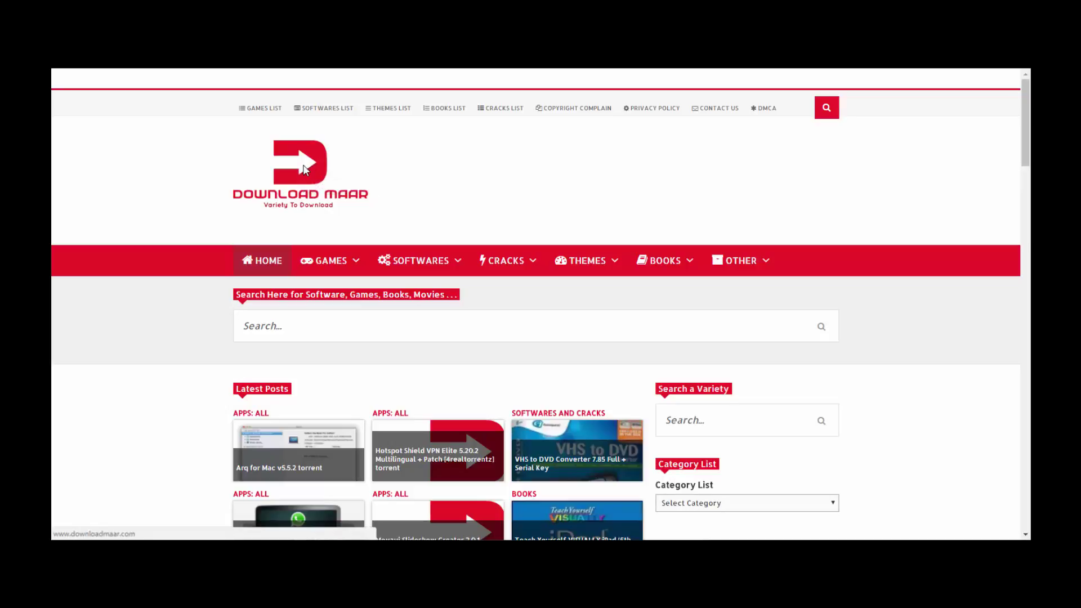
{"action": "mouse_move", "coordinate": [1026, 147]}
{"action": "left_mouse_down"}
{"action": "mouse_move", "coordinate": [1028, 510]}
{"action": "mouse_move", "coordinate": [1028, 143]}
{"action": "left_mouse_up"}
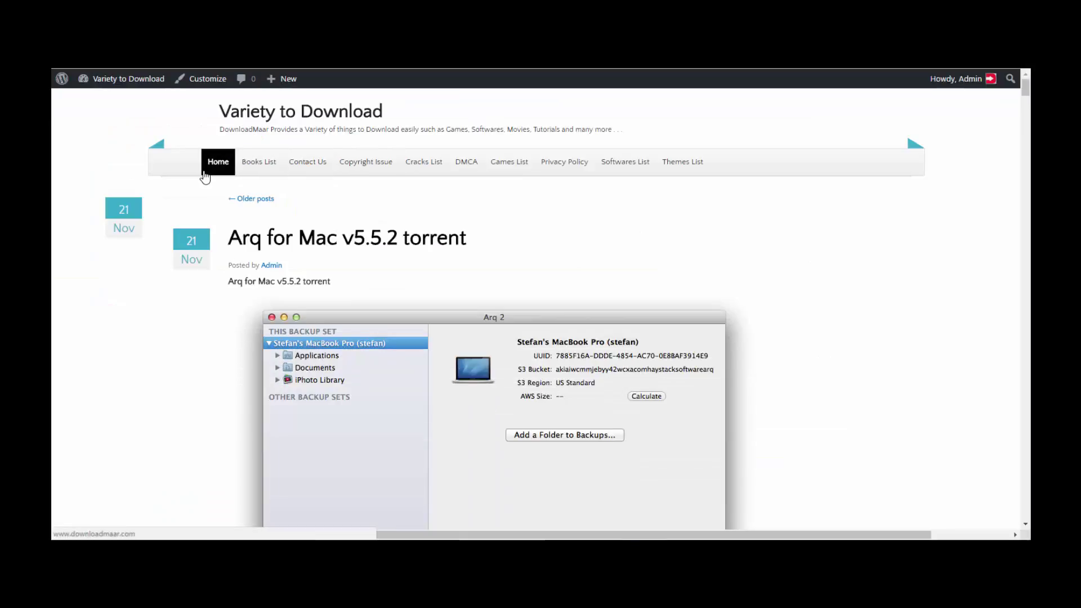
{"action": "mouse_move", "coordinate": [1025, 99]}
{"action": "left_mouse_down"}
{"action": "mouse_move", "coordinate": [1030, 515]}
{"action": "mouse_move", "coordinate": [995, 271]}
{"action": "mouse_move", "coordinate": [1028, 188]}
{"action": "mouse_move", "coordinate": [1026, 85]}
{"action": "left_mouse_up"}
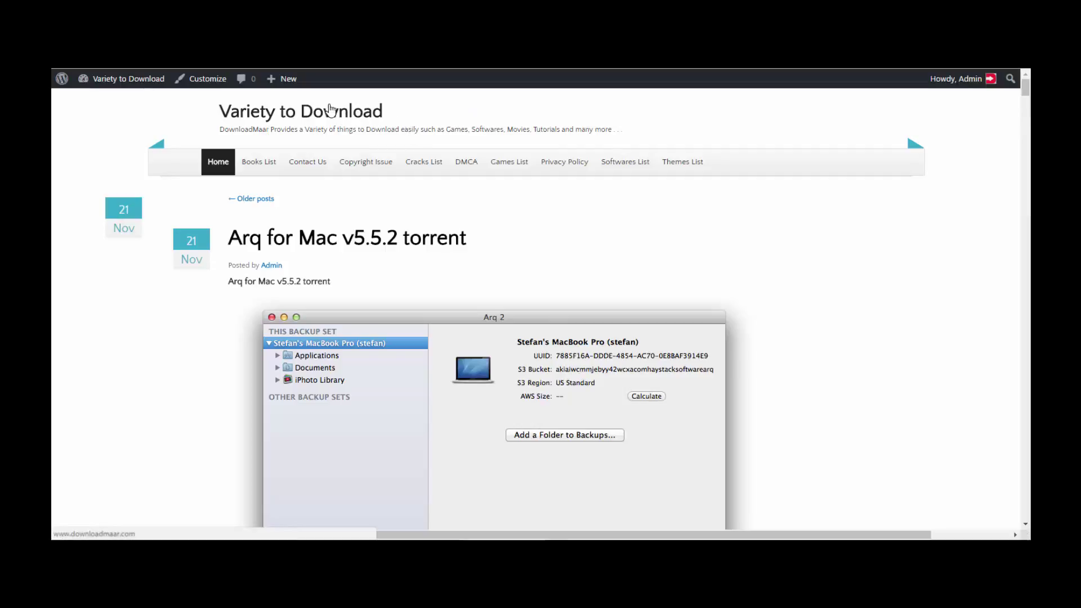
{"action": "left_click", "coordinate": [509, 161]}
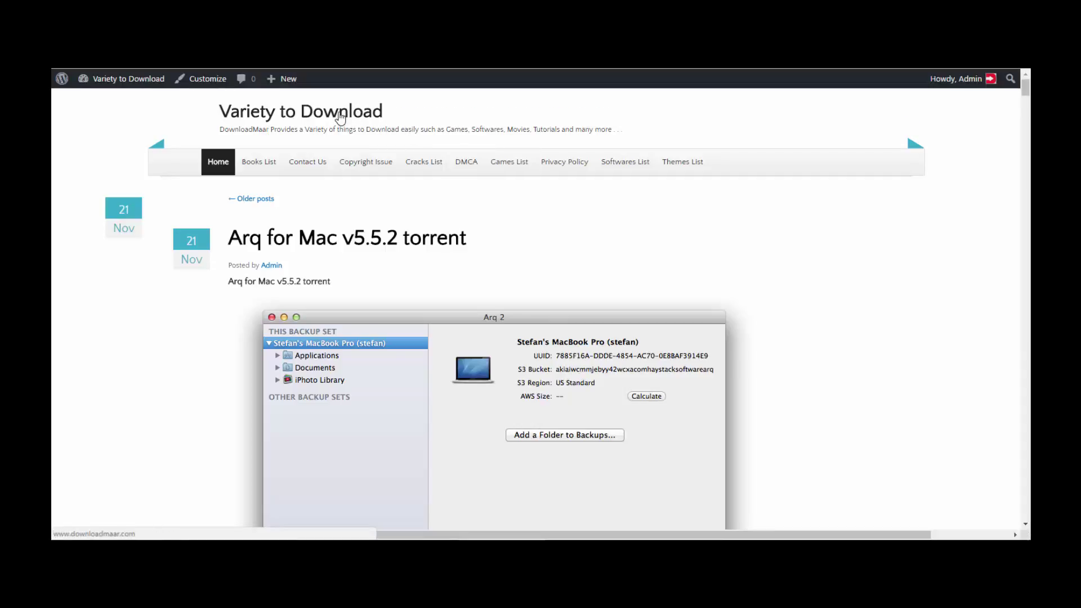
{"action": "left_click", "coordinate": [523, 122]}
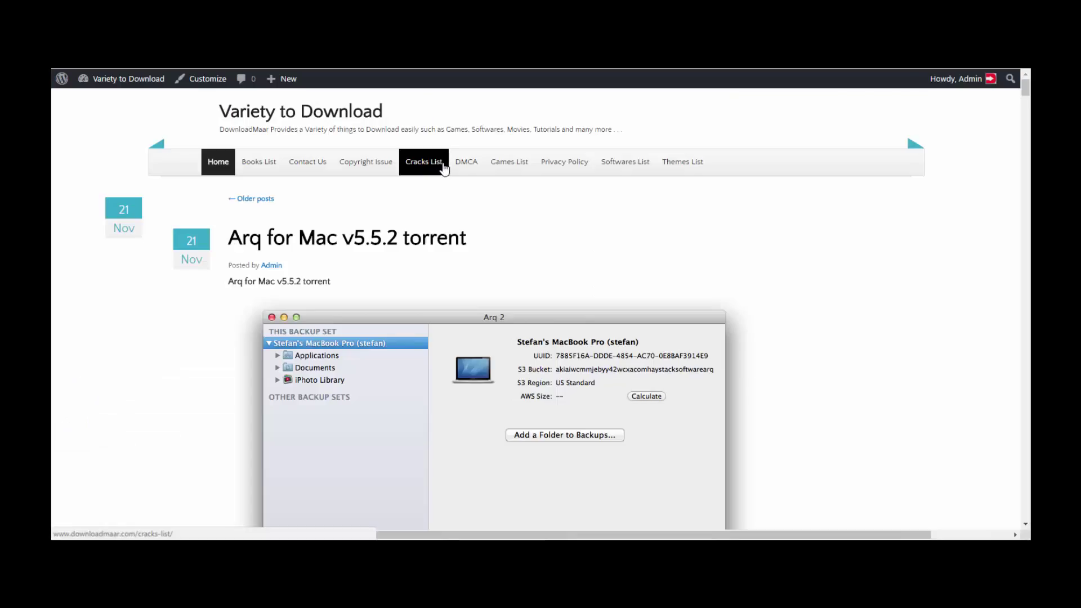
{"action": "left_click", "coordinate": [360, 162]}
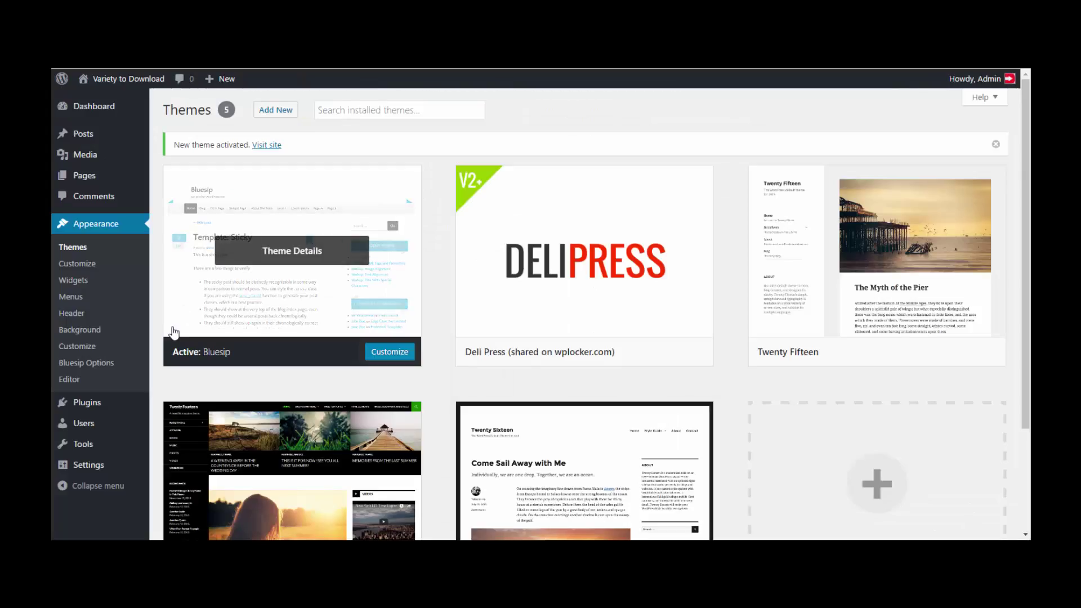
Step: Save the WordPress permalink settings with the Post name structure
{"action": "mouse_move", "coordinate": [116, 467]}
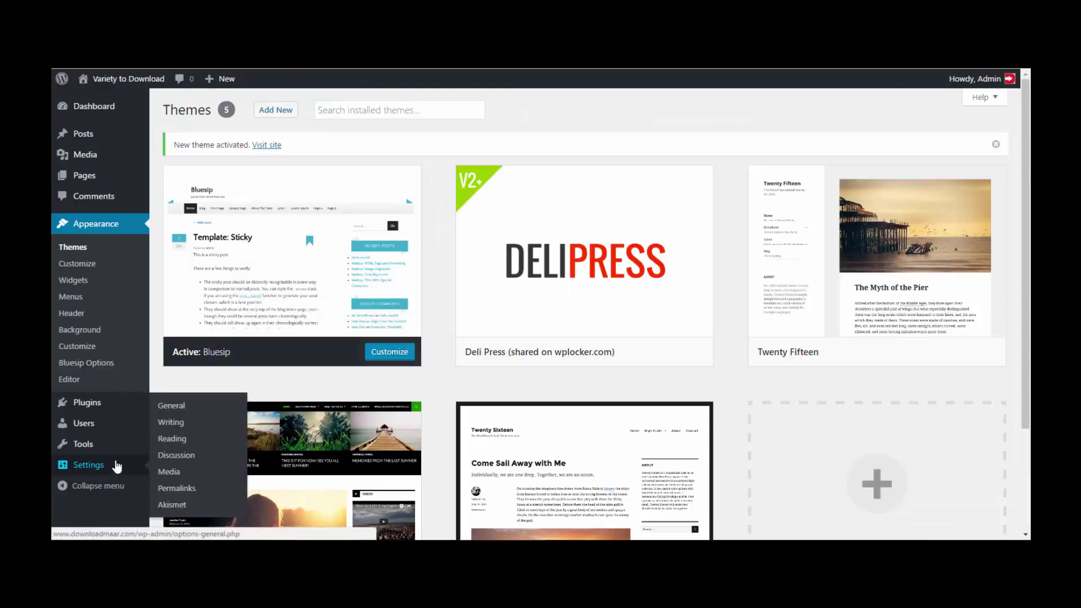
{"action": "left_click", "coordinate": [174, 489]}
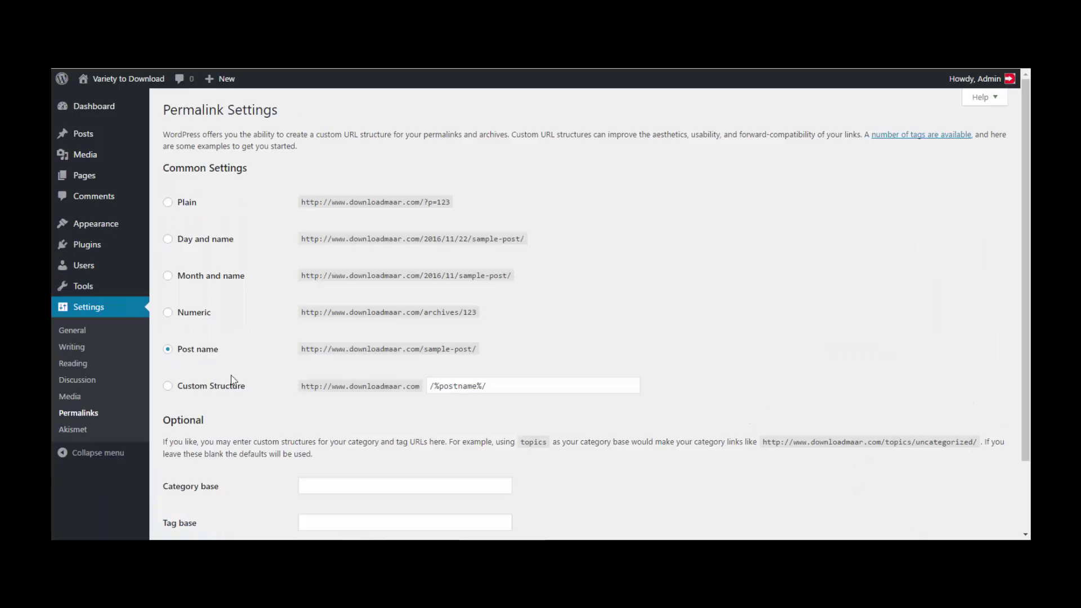
{"action": "scroll", "coordinate": [1026, 296], "scroll_direction": "down", "scroll_amount": 3}
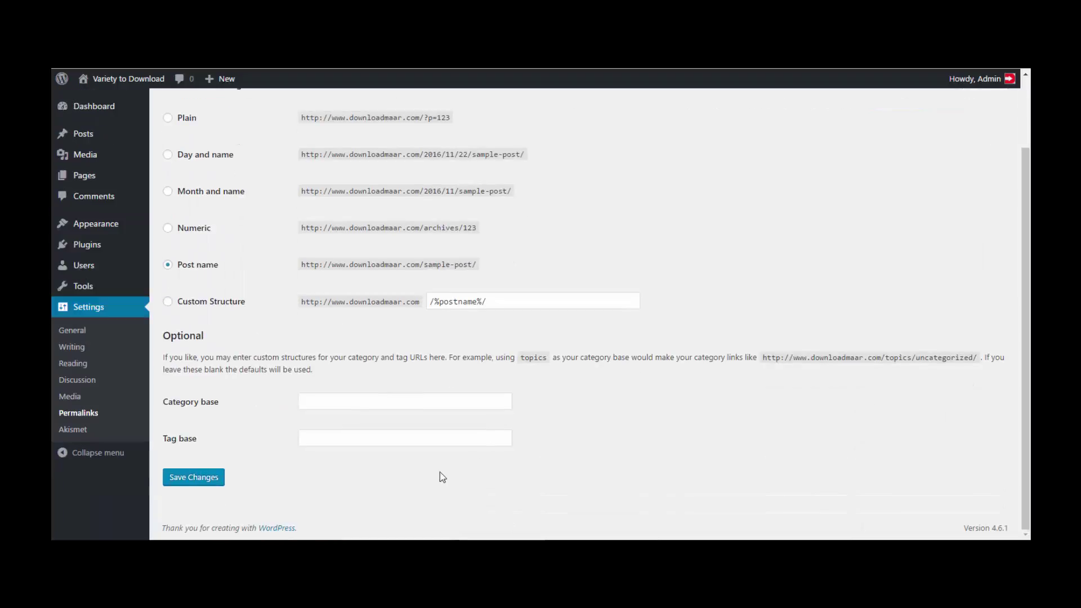
{"action": "left_click", "coordinate": [204, 476]}
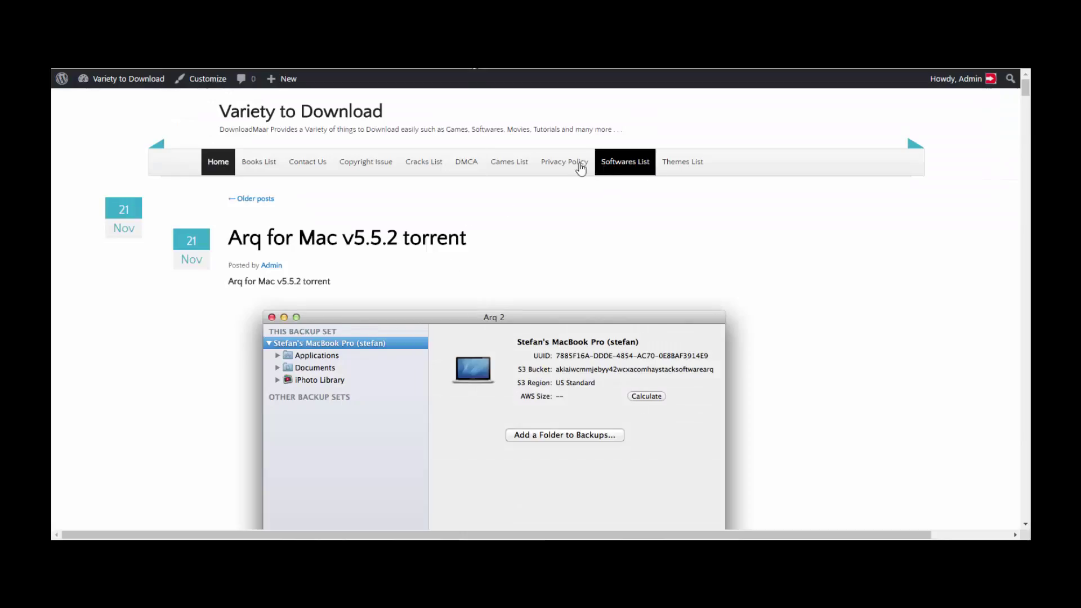
Step: Examine the site's Contact Us and Copyright Issue pages, and go up to public_html/olds/wp-content in File Manager
{"action": "left_click", "coordinate": [308, 163]}
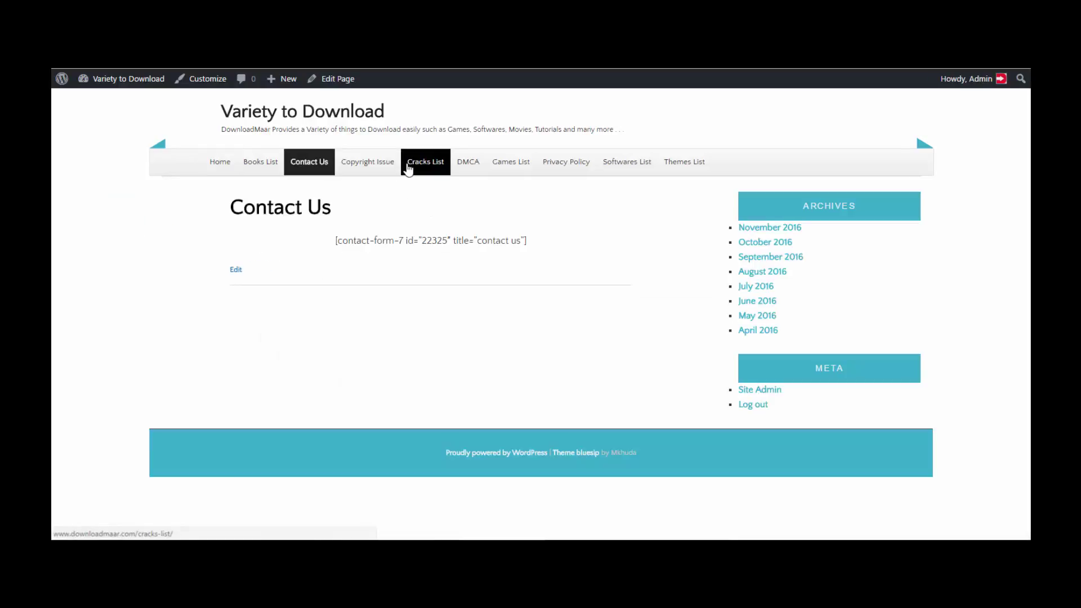
{"action": "left_click", "coordinate": [360, 164]}
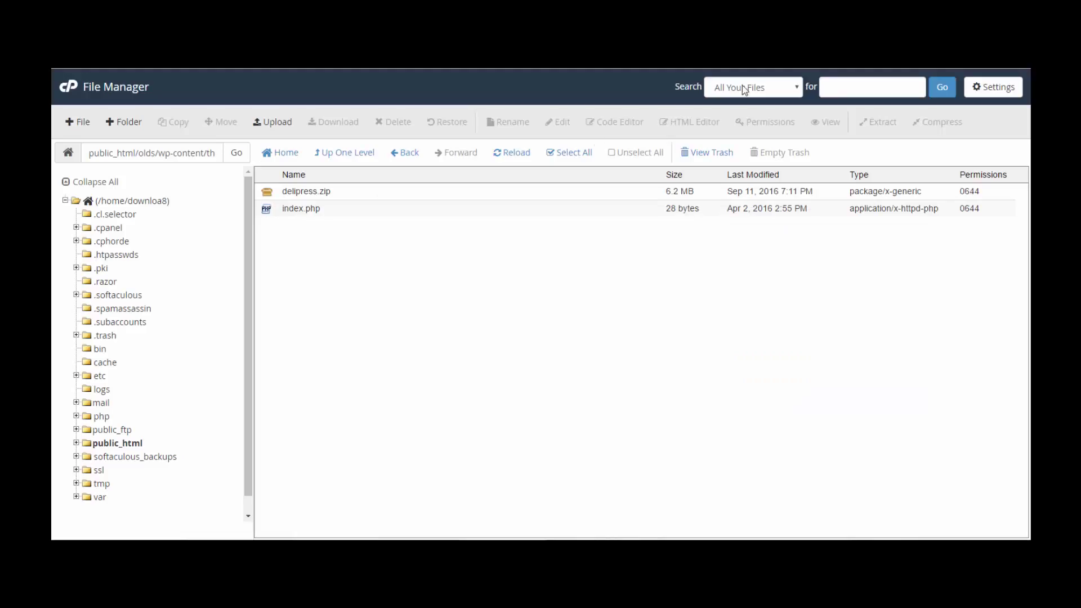
{"action": "left_click", "coordinate": [344, 153]}
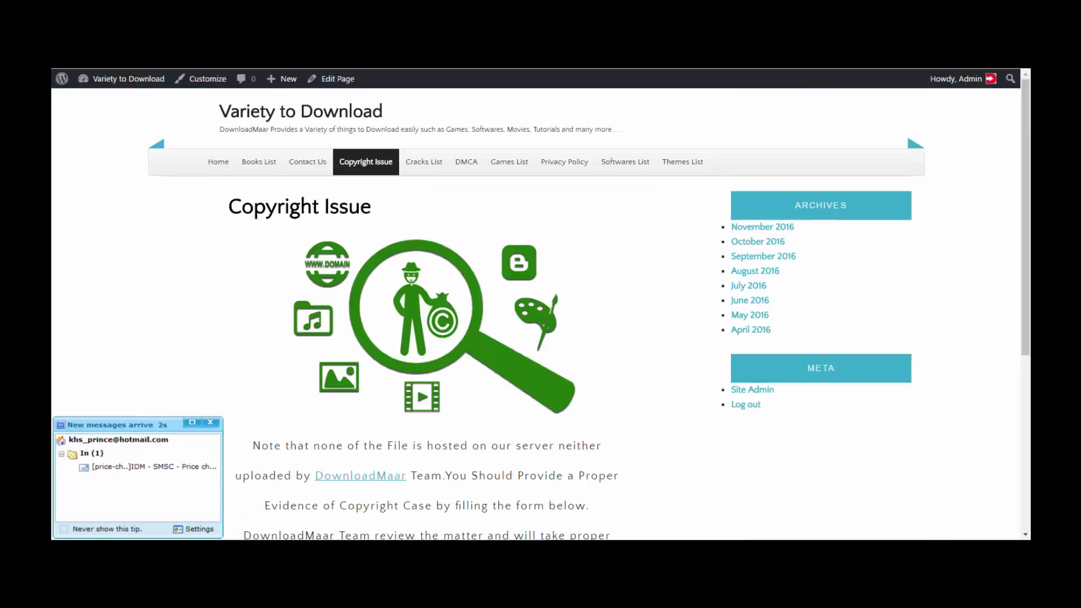
{"action": "left_click_drag", "start_coordinate": [1027, 195], "coordinate": [1029, 397]}
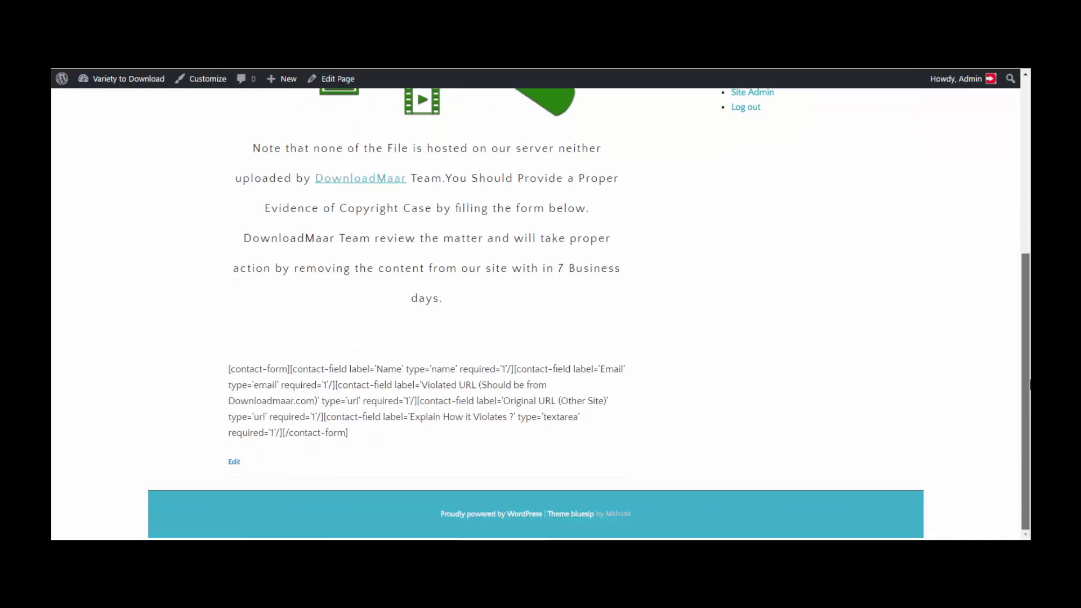
{"action": "left_click", "coordinate": [1029, 235]}
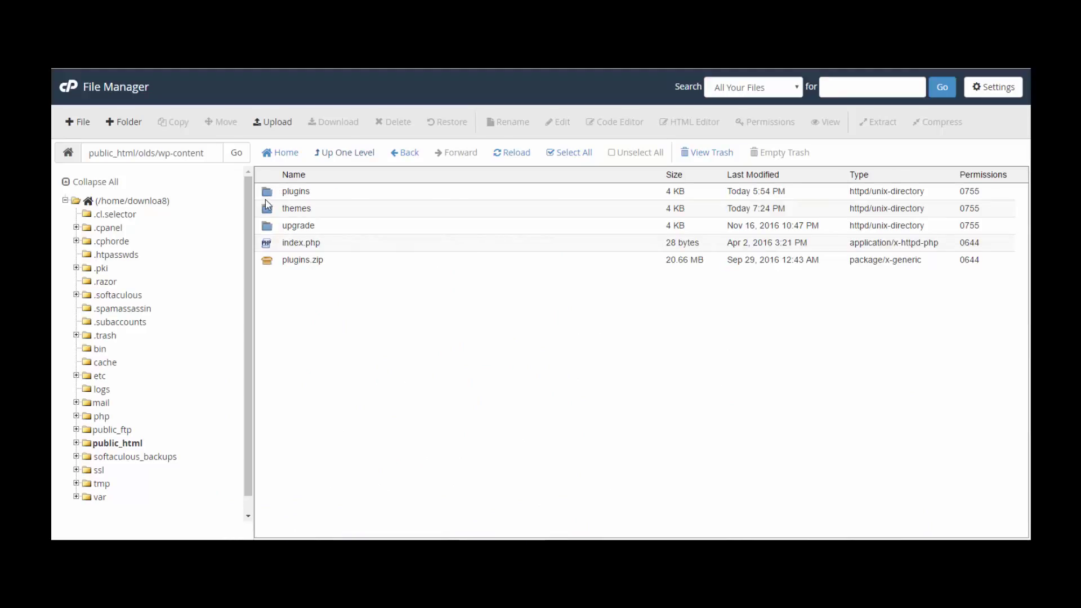
Step: Move the google-sitemap-generator and wordpress-seo folders from the old plugins folder to /public_html/wp-content/plugins in File Manager
{"action": "left_click", "coordinate": [268, 197]}
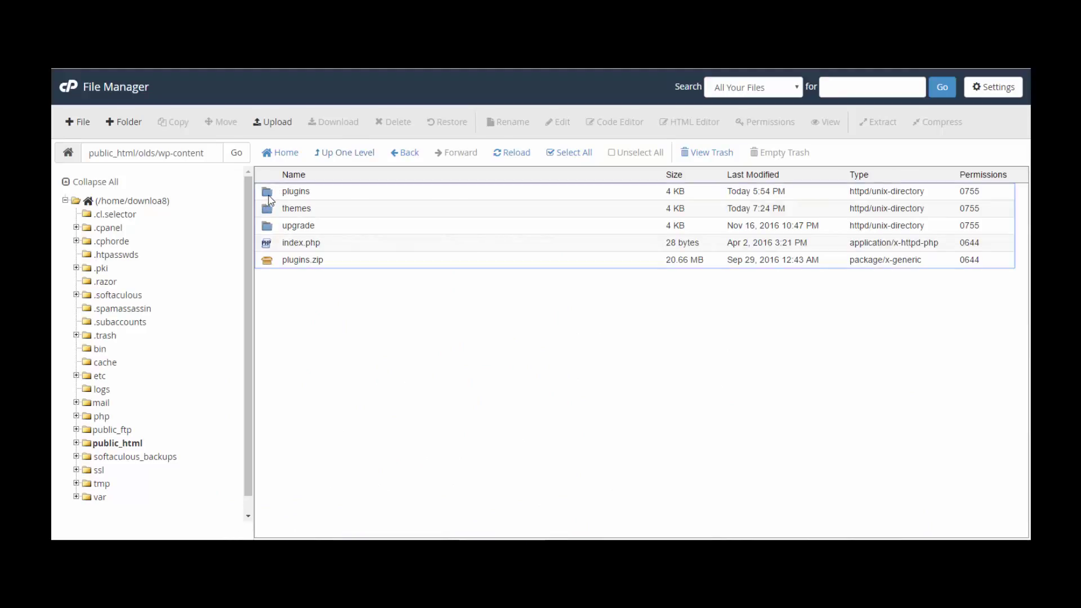
{"action": "double_click", "coordinate": [269, 194]}
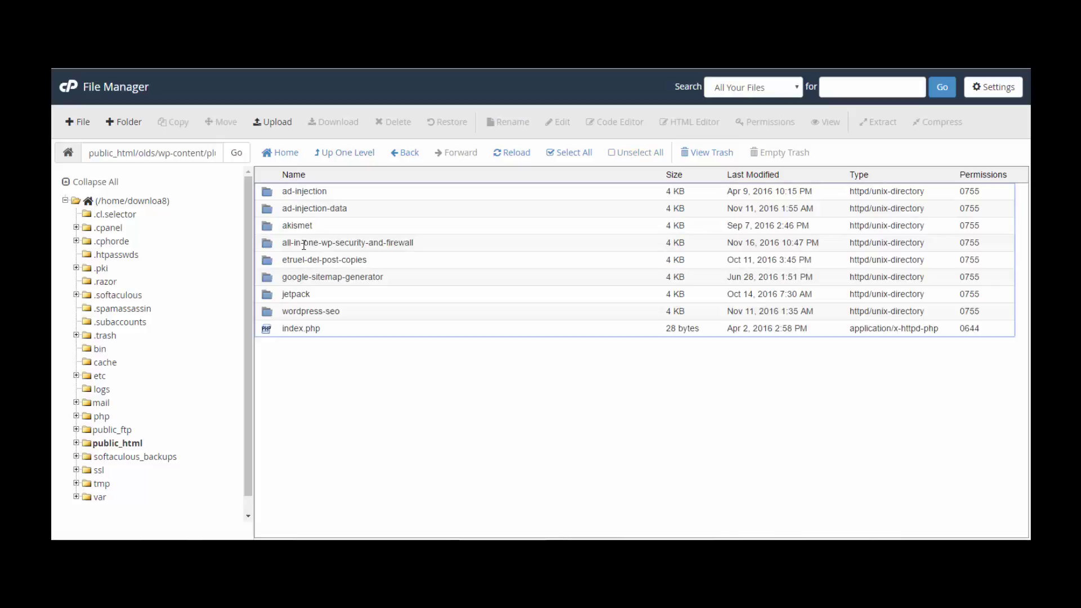
{"action": "left_click", "coordinate": [271, 313]}
{"action": "left_click", "coordinate": [270, 278], "text": "ctrl"}
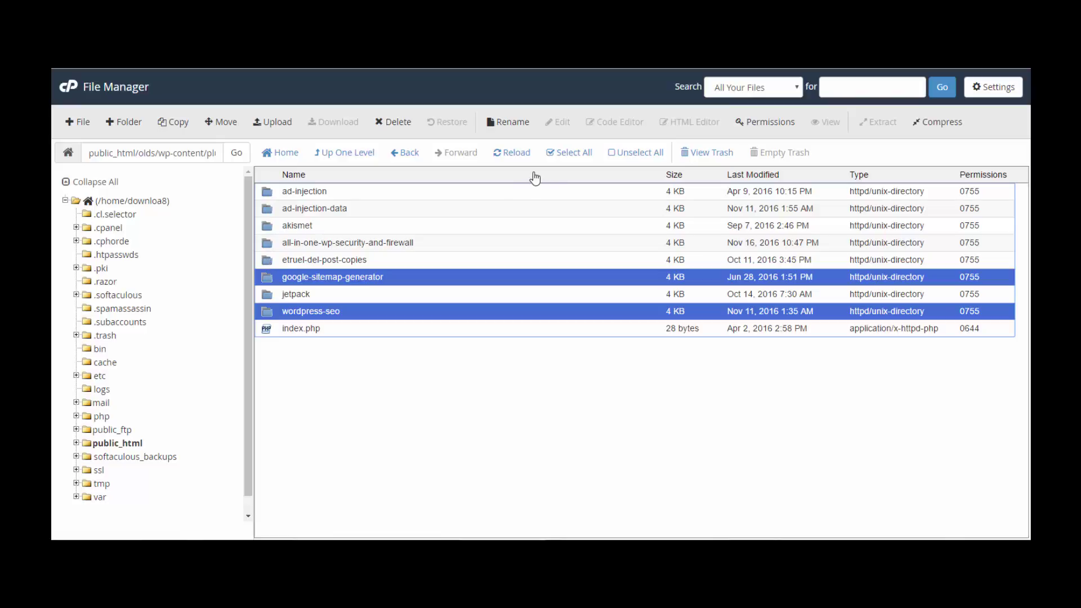
{"action": "left_click", "coordinate": [225, 122]}
{"action": "double_click", "coordinate": [497, 324]}
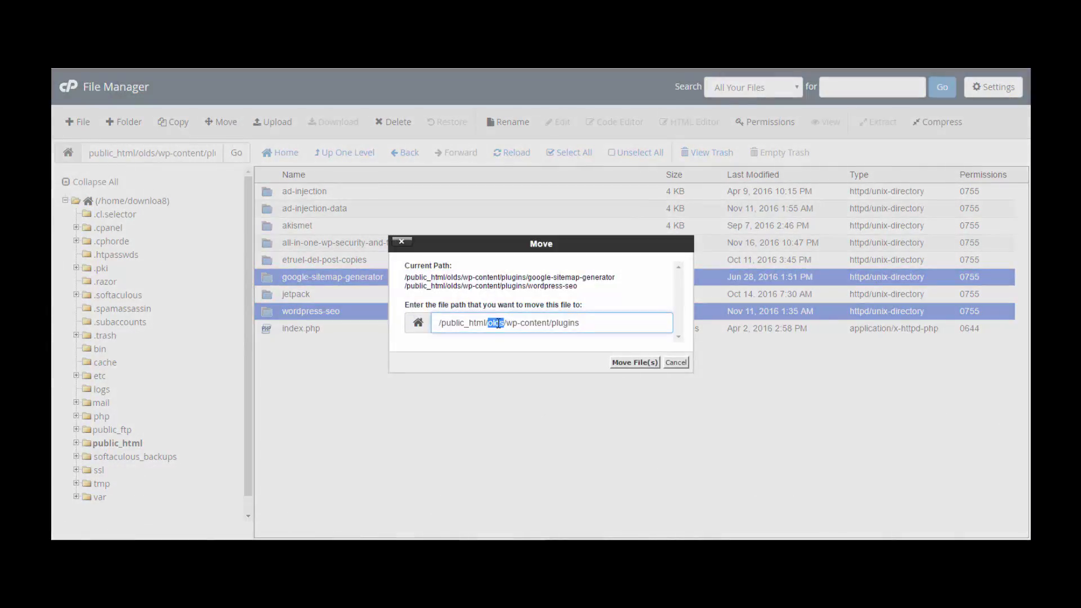
{"action": "key", "text": "BackSpace"}
{"action": "left_click", "coordinate": [619, 362]}
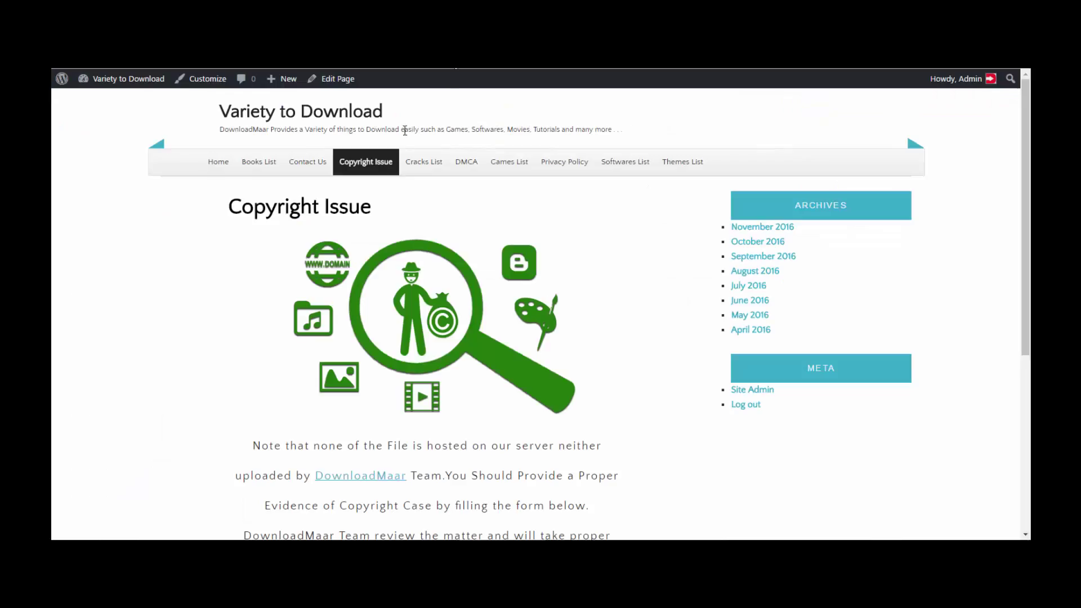
Step: Reopen the site's Copyright Issue page and examine its contents down to the contact form
{"action": "left_click", "coordinate": [363, 164]}
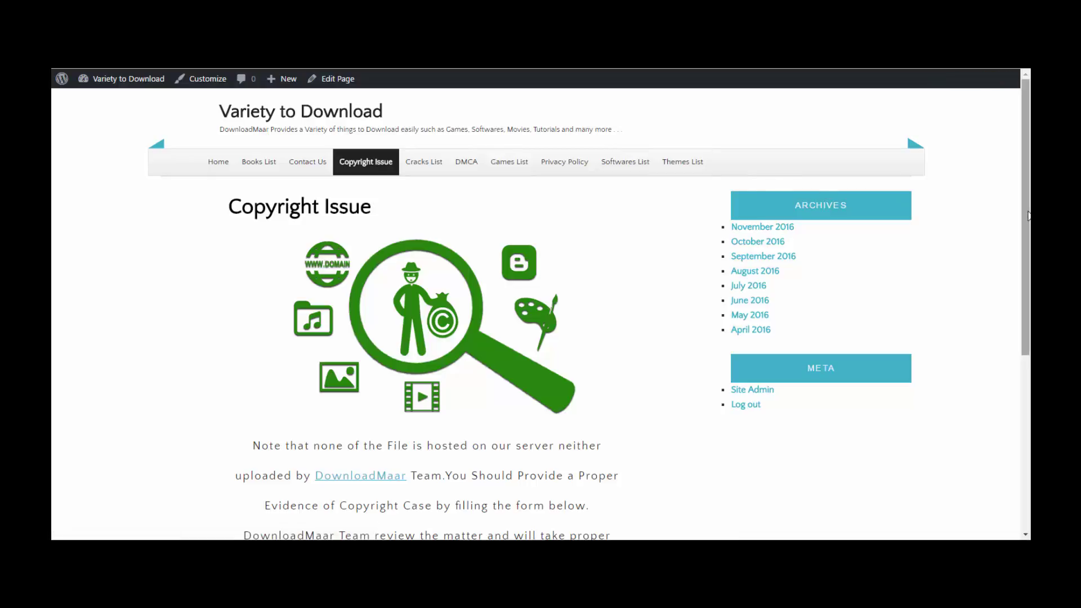
{"action": "scroll", "coordinate": [775, 185], "scroll_direction": "down", "scroll_amount": 2}
{"action": "scroll", "coordinate": [1030, 416], "scroll_direction": "down", "scroll_amount": 3}
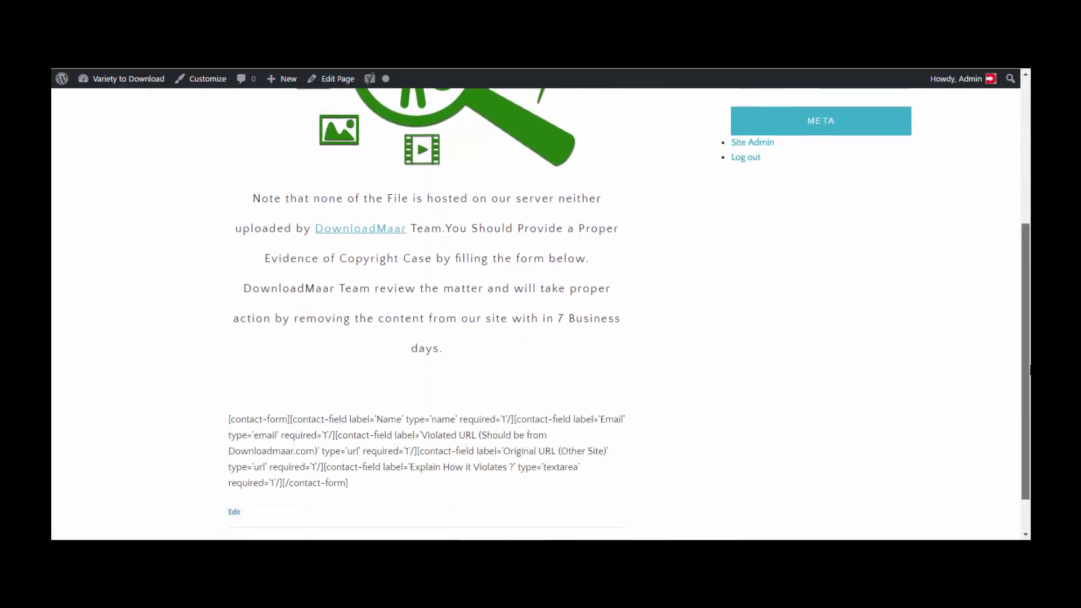
{"action": "left_click_drag", "start_coordinate": [1030, 416], "coordinate": [1028, 148]}
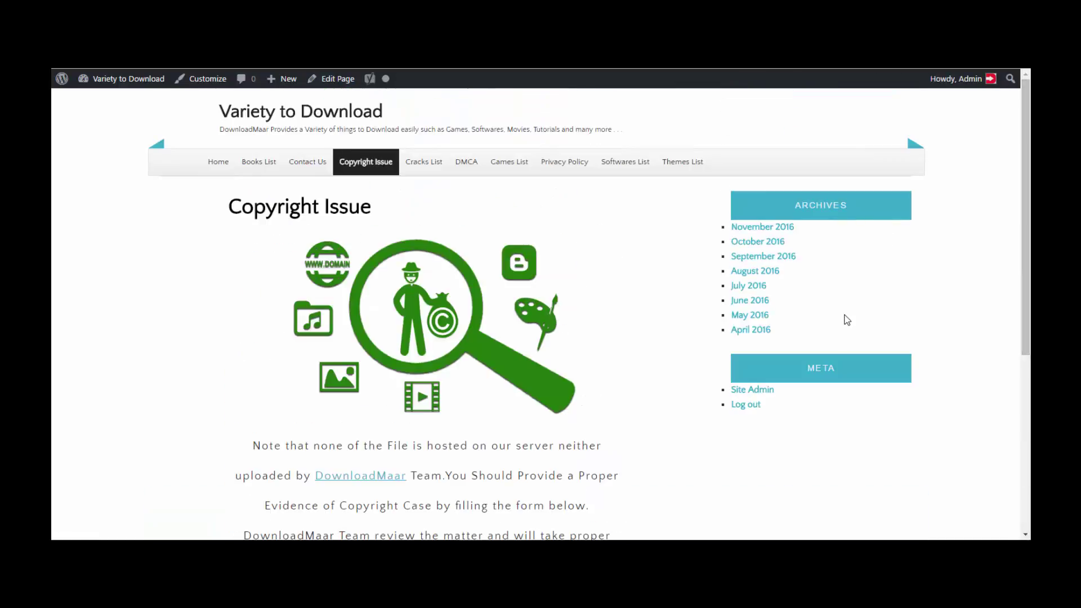